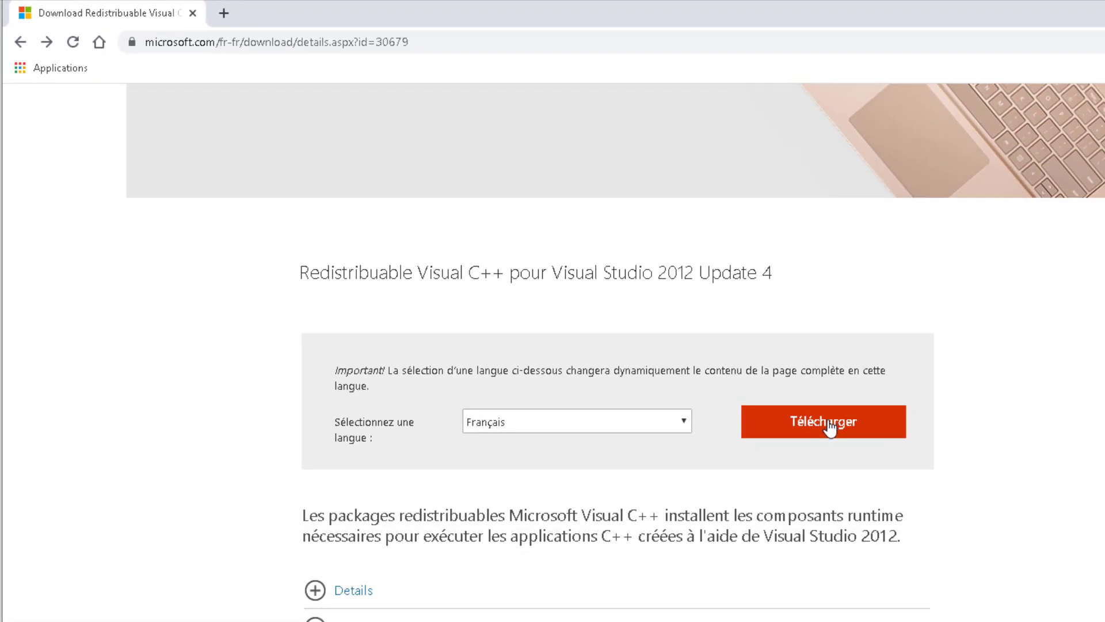
Download the x64 Visual C++ 2012 Update 4 redistributable (vcredist_x64.exe).
{"action": "left_click", "coordinate": [829, 426]}
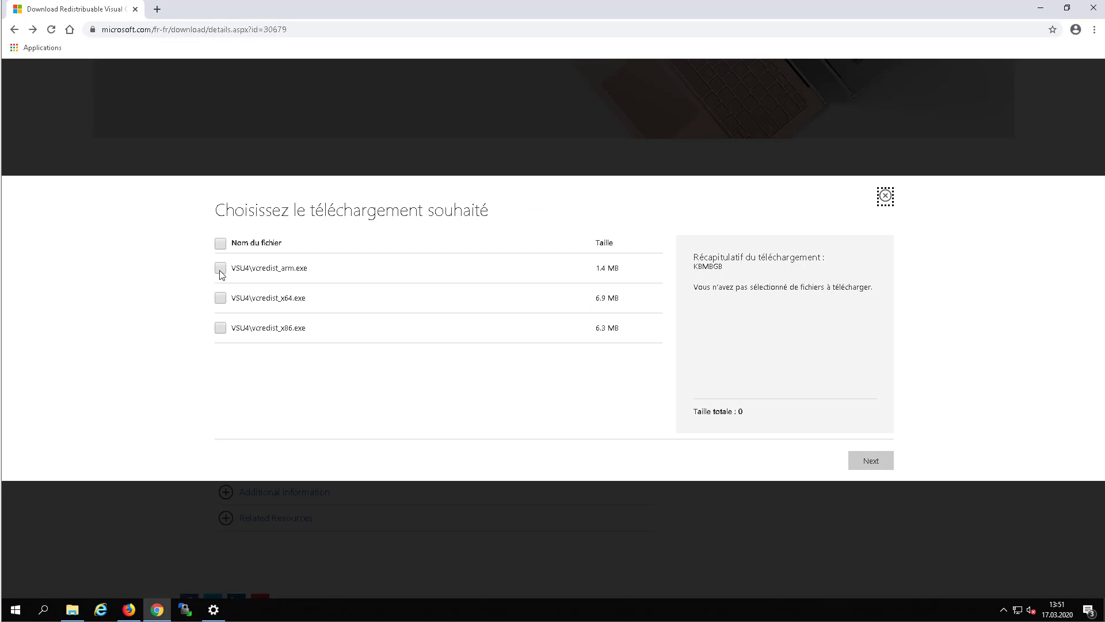
{"action": "left_click", "coordinate": [220, 298]}
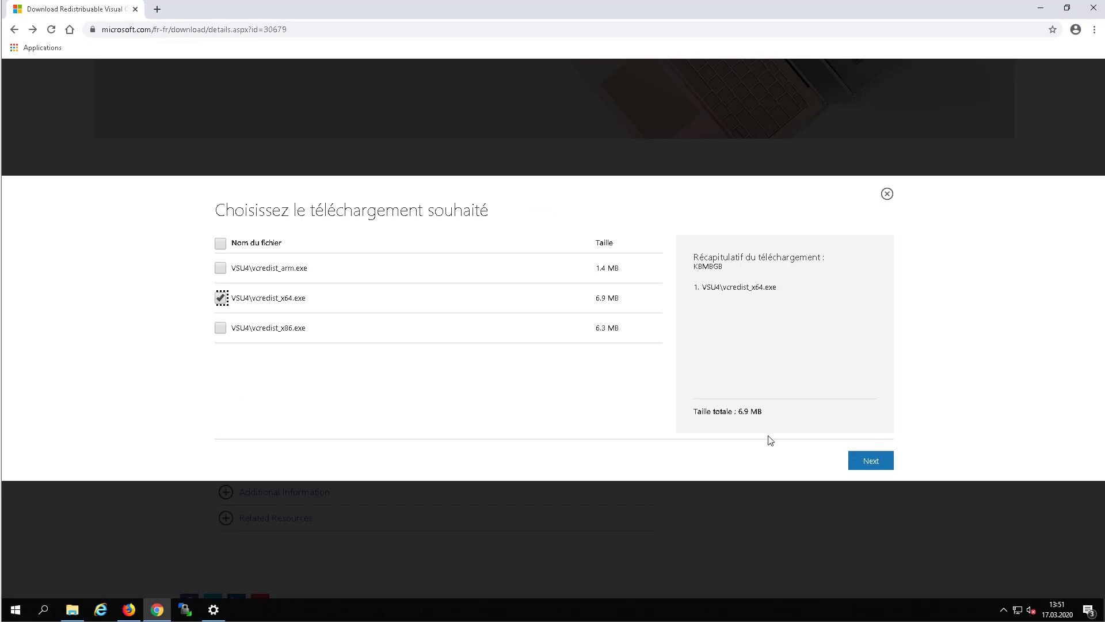
{"action": "left_click", "coordinate": [874, 464]}
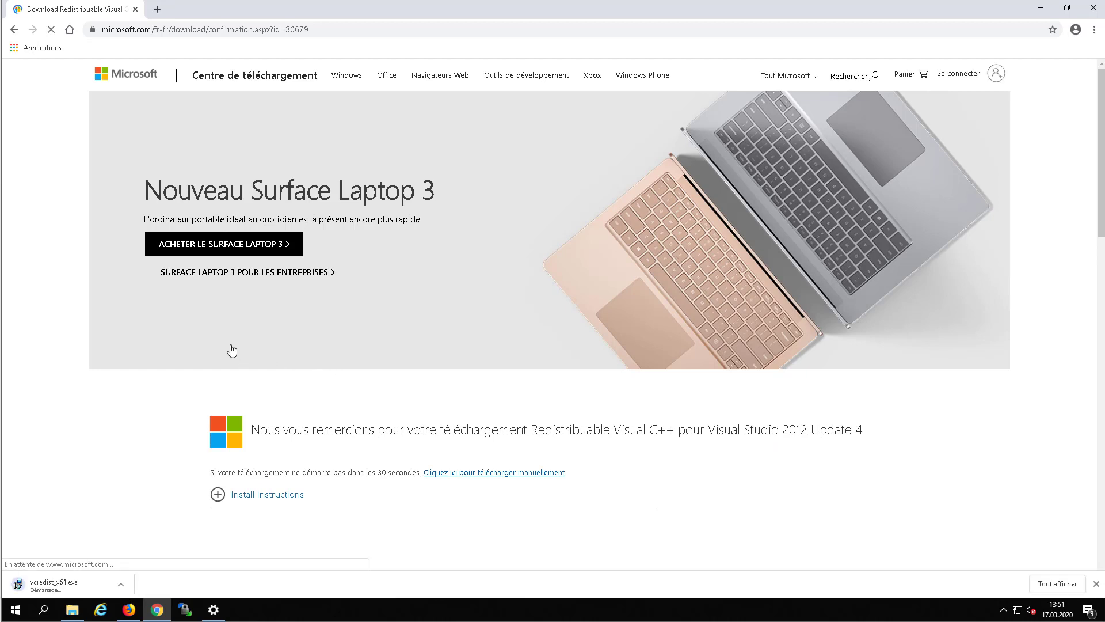
Download vcredist_x86.exe too and show both installers in the Téléchargements folder.
{"action": "left_click", "coordinate": [13, 31]}
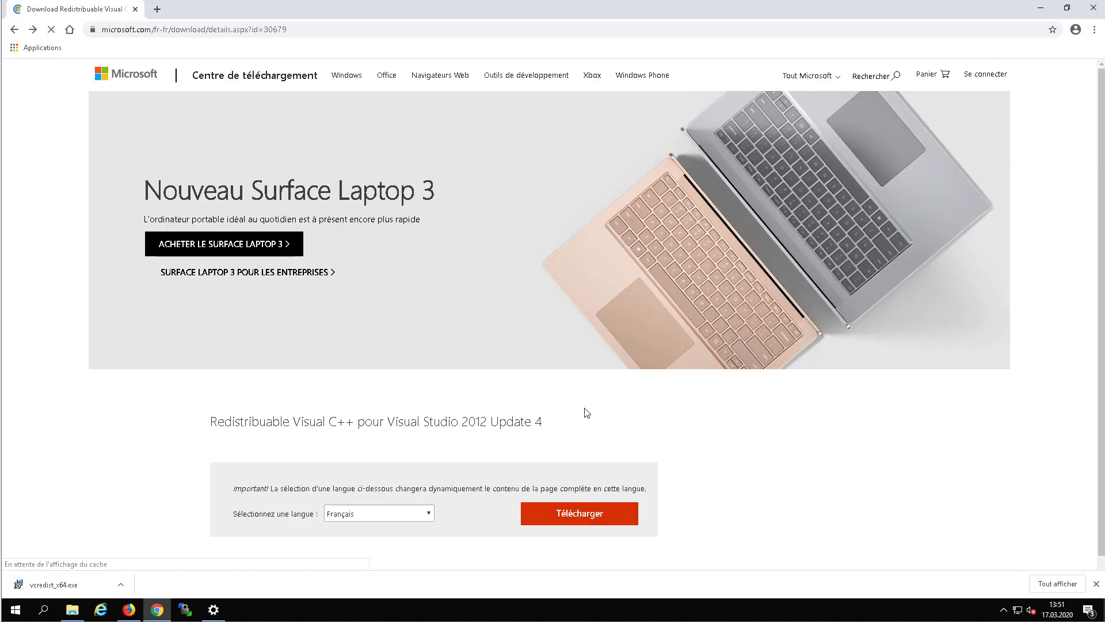
{"action": "scroll", "coordinate": [585, 412], "scroll_direction": "down", "scroll_amount": 5}
{"action": "left_click", "coordinate": [562, 308]}
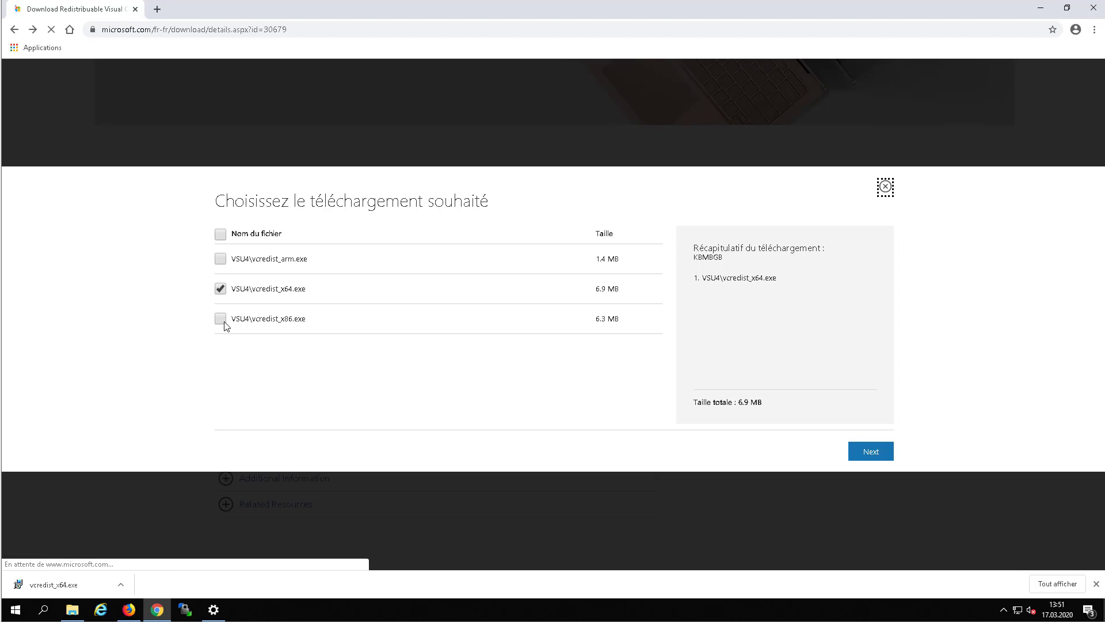
{"action": "left_click", "coordinate": [221, 320]}
{"action": "left_click", "coordinate": [221, 290]}
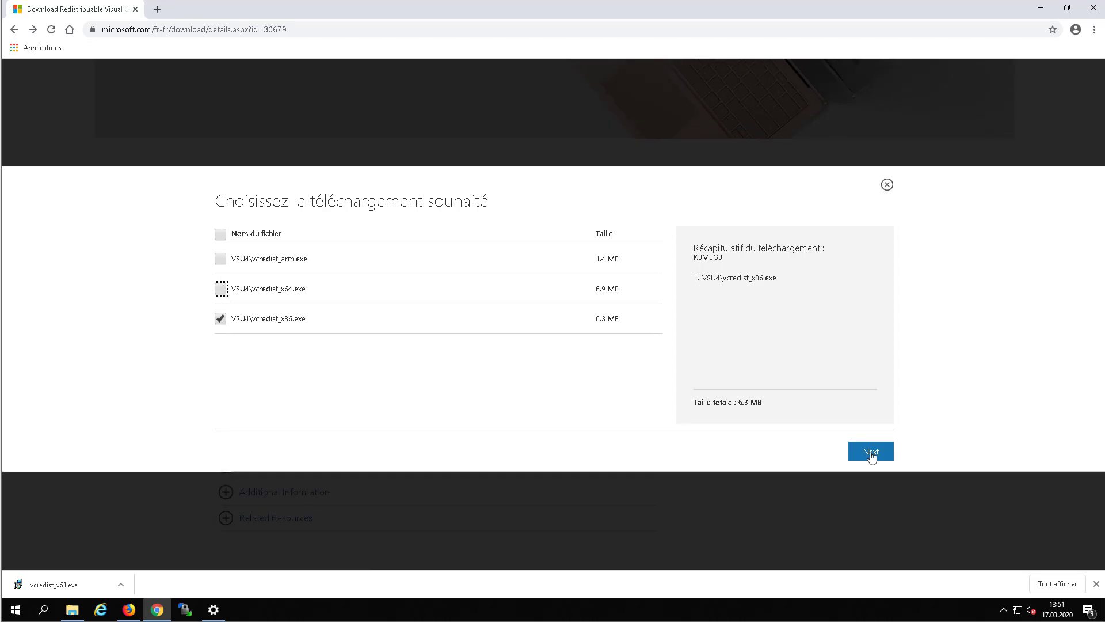
{"action": "left_click", "coordinate": [870, 452]}
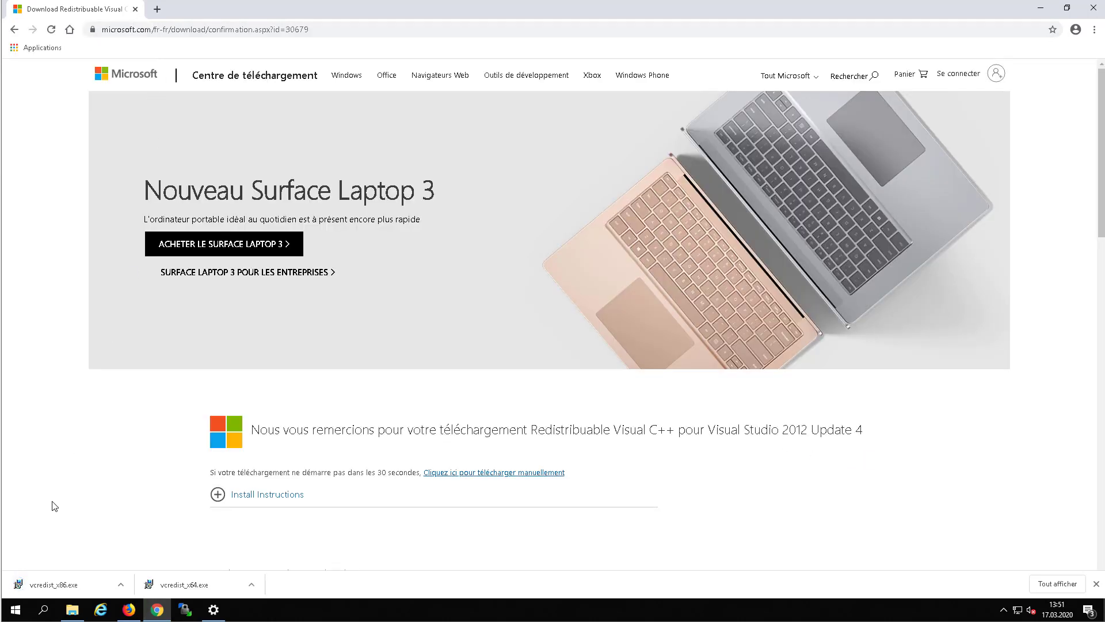
{"action": "left_click", "coordinate": [73, 610]}
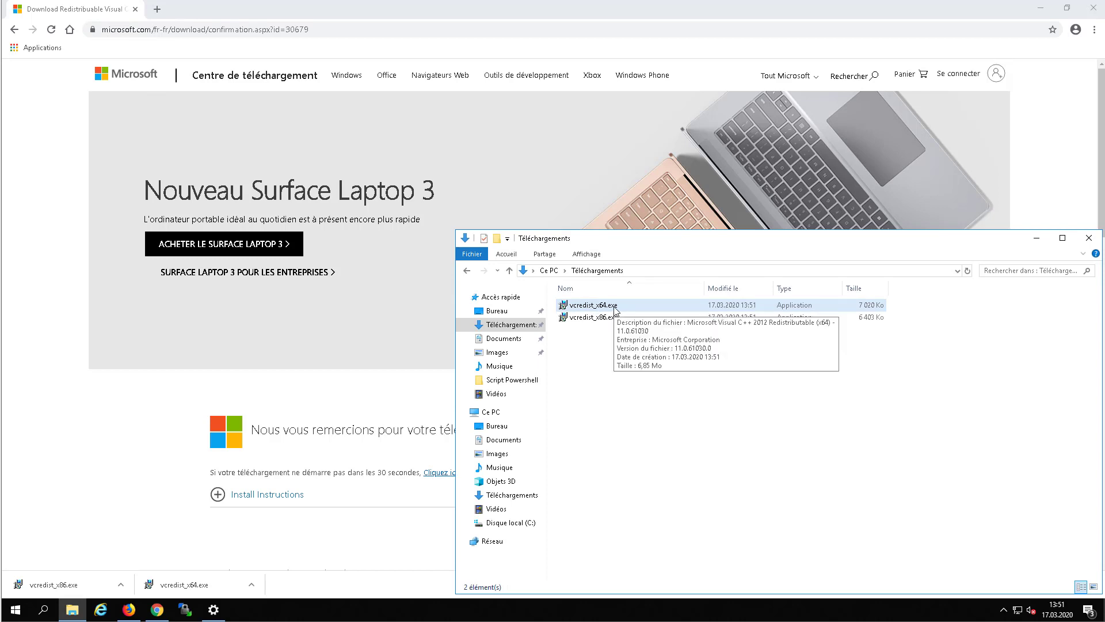
Install (repair) the x64 Visual C++ 2012 redistributable from vcredist_x64.exe.
{"action": "double_click", "coordinate": [615, 307]}
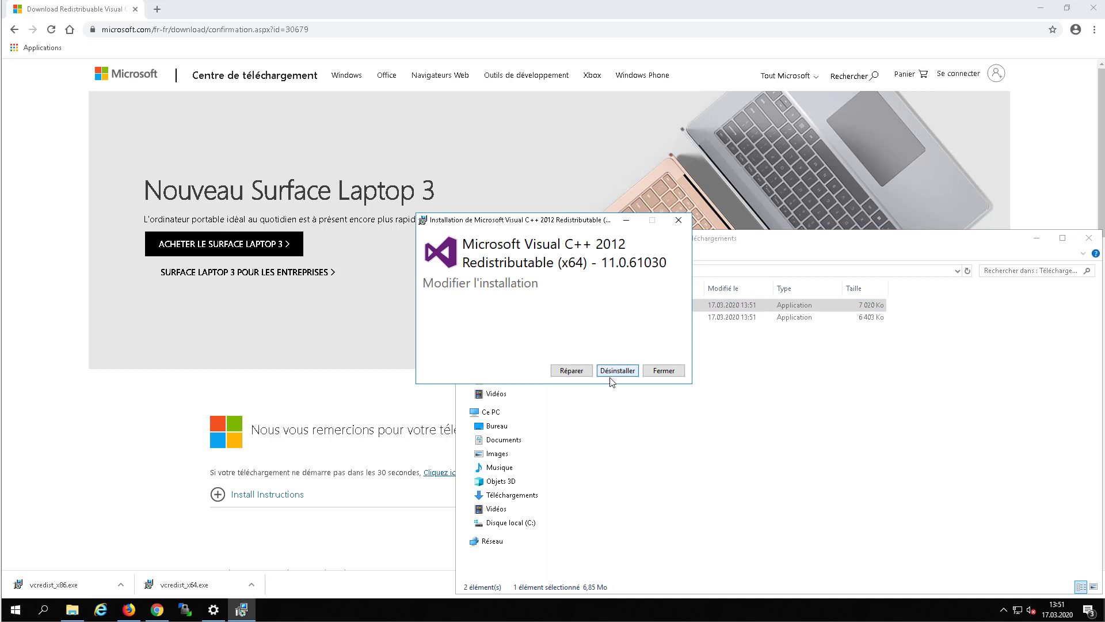
{"action": "left_click", "coordinate": [571, 370]}
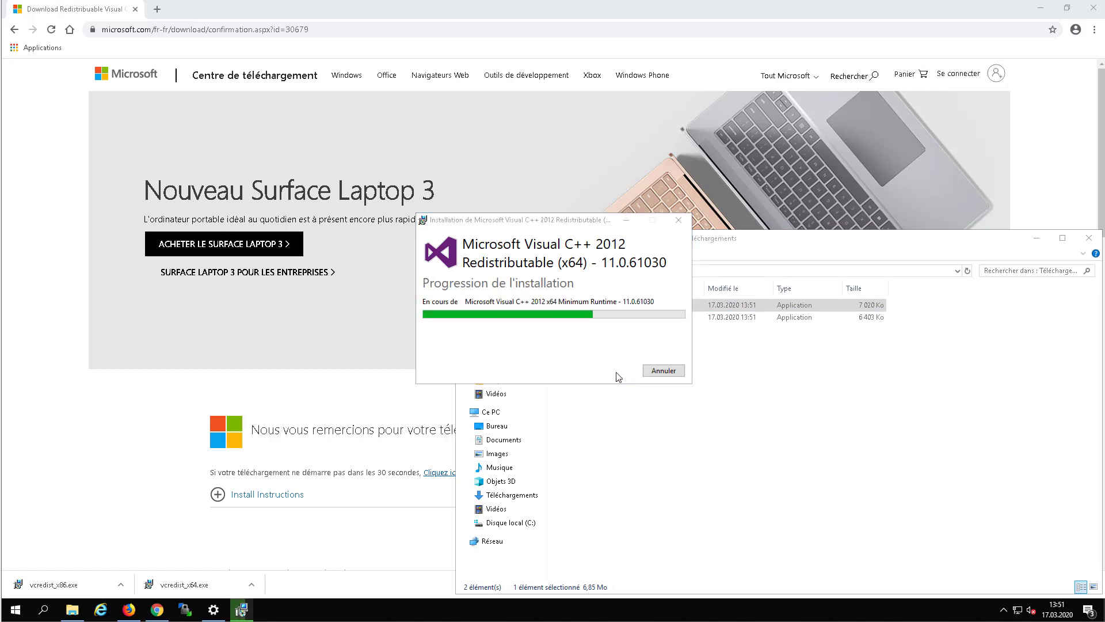
{"action": "left_click", "coordinate": [717, 354]}
{"action": "left_click", "coordinate": [437, 321]}
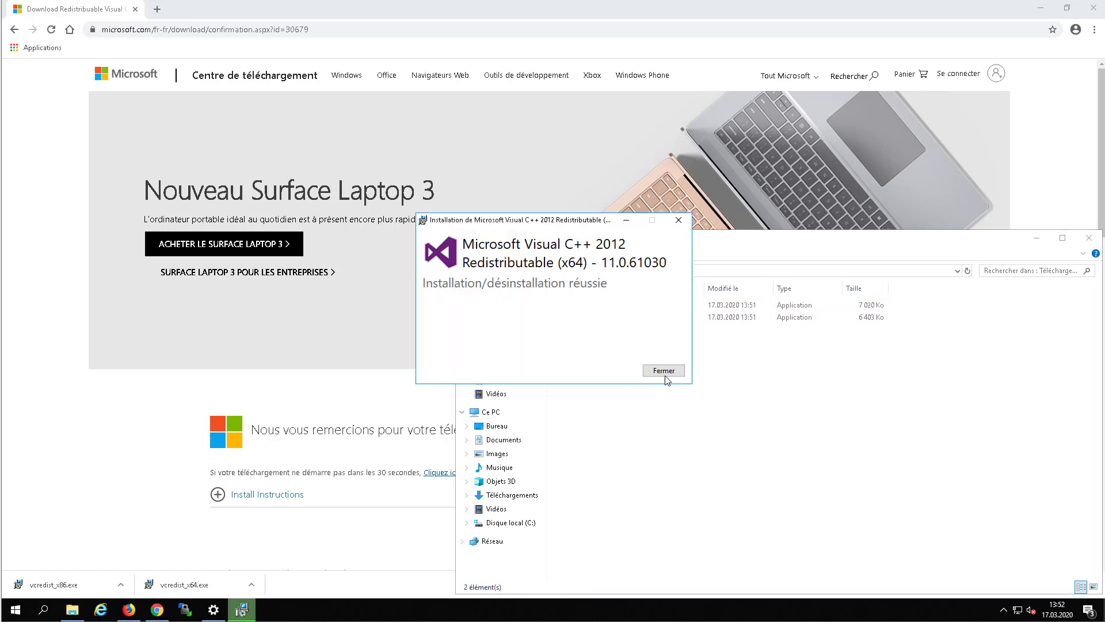
{"action": "left_click", "coordinate": [665, 373]}
Install (repair) the x86 Visual C++ 2012 redistributable from vcredist_x86.exe.
{"action": "double_click", "coordinate": [575, 318]}
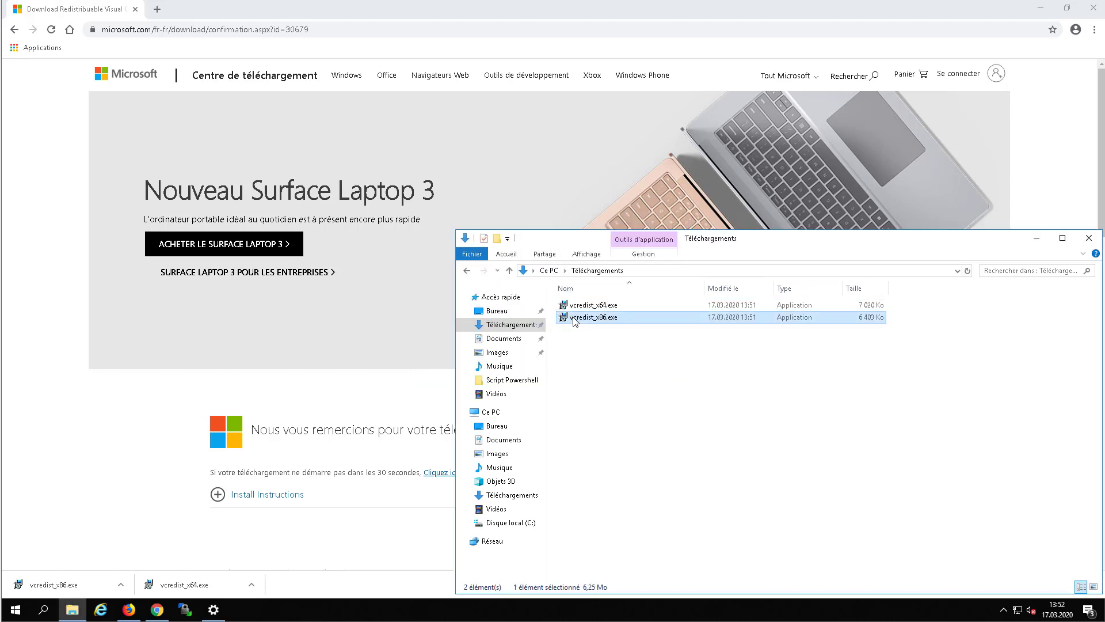
{"action": "left_click", "coordinate": [570, 371]}
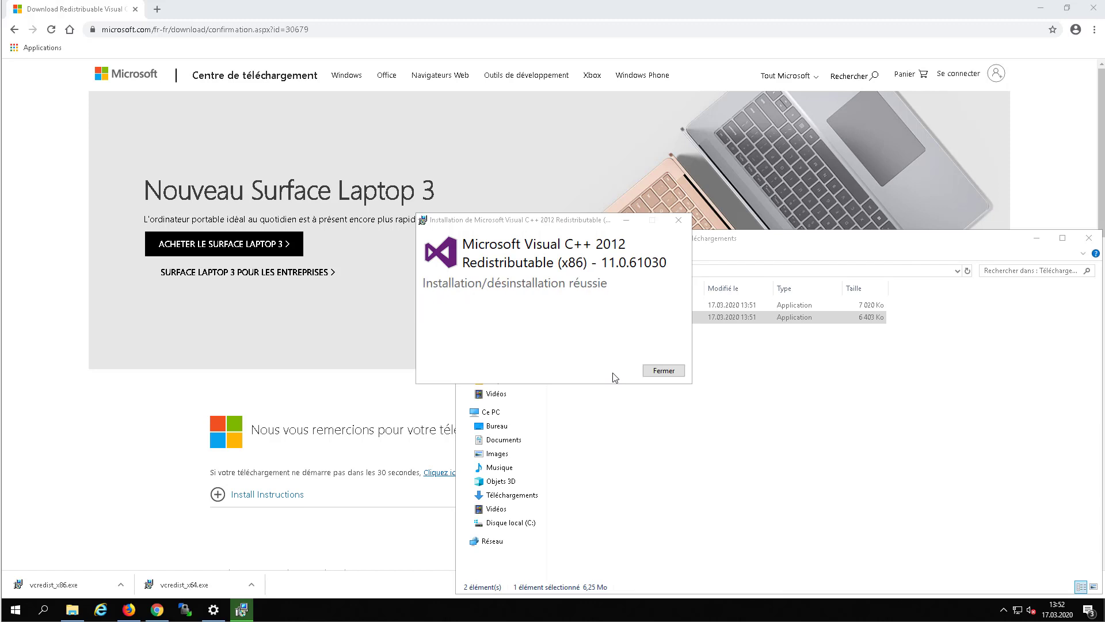
{"action": "left_click", "coordinate": [661, 372]}
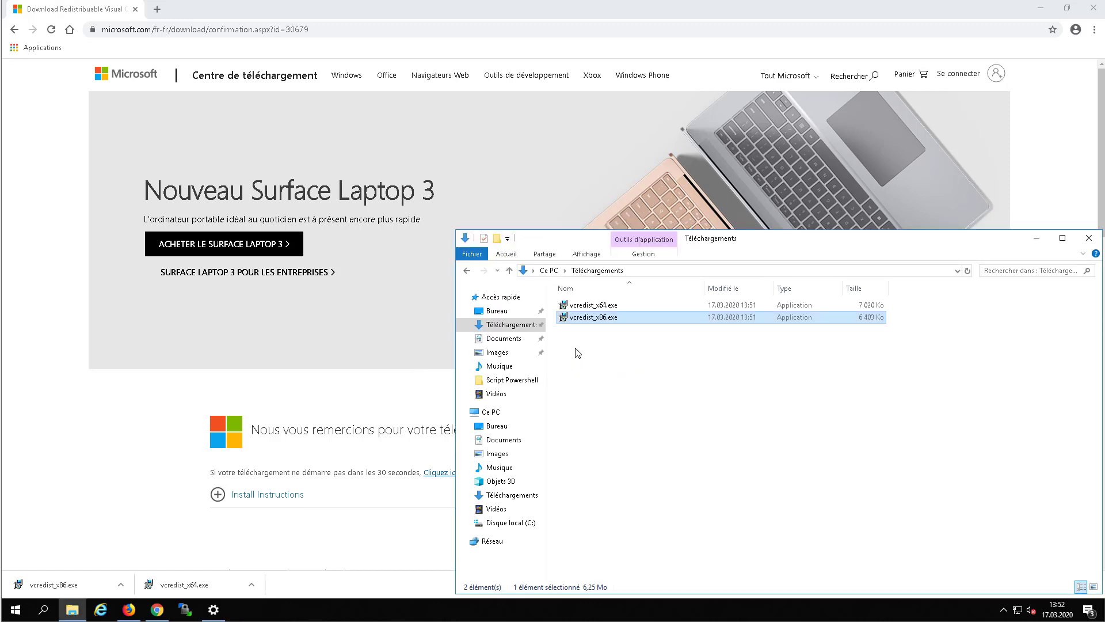
Search Google for 'wamp' and open wampserver.com at its Téléchargements section.
{"action": "left_click", "coordinate": [334, 32]}
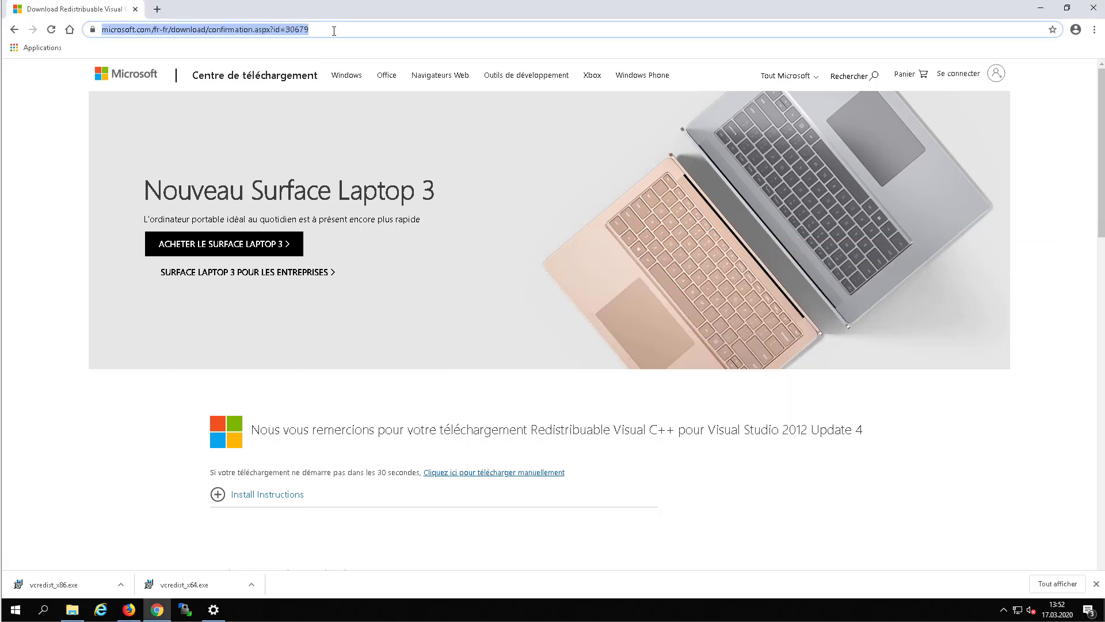
{"action": "type", "text": "wampp"}
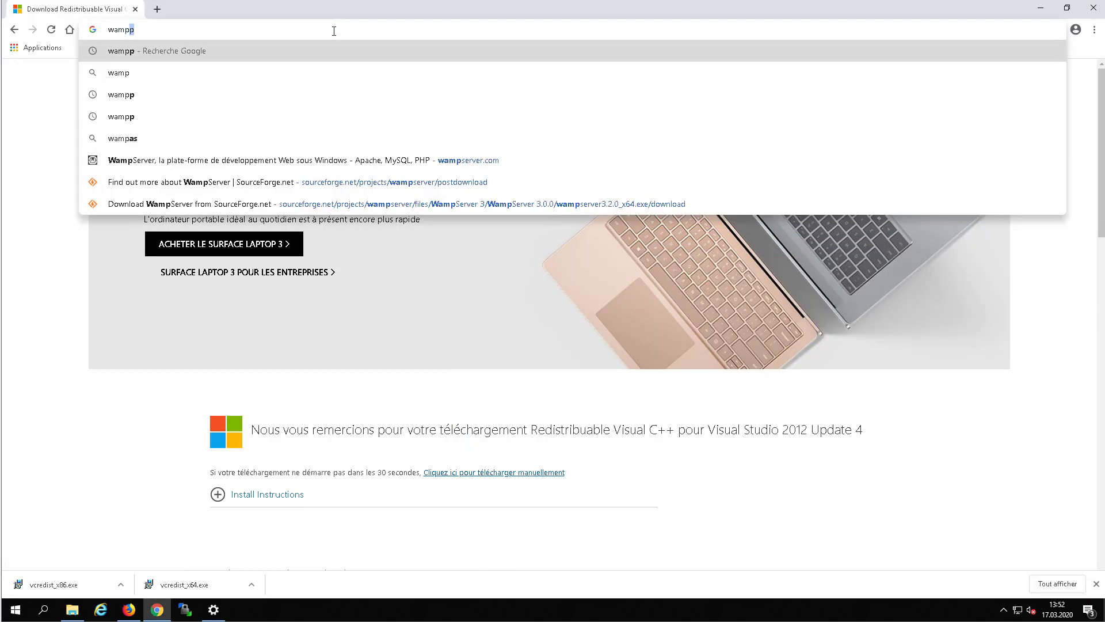
{"action": "key", "text": "Return"}
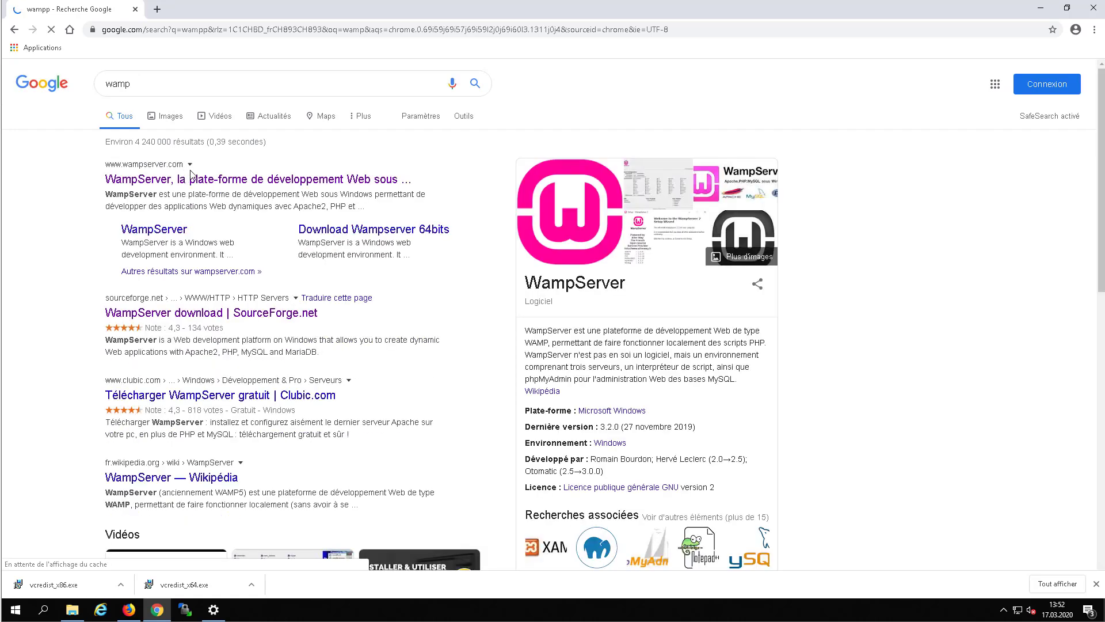
{"action": "left_click", "coordinate": [197, 186]}
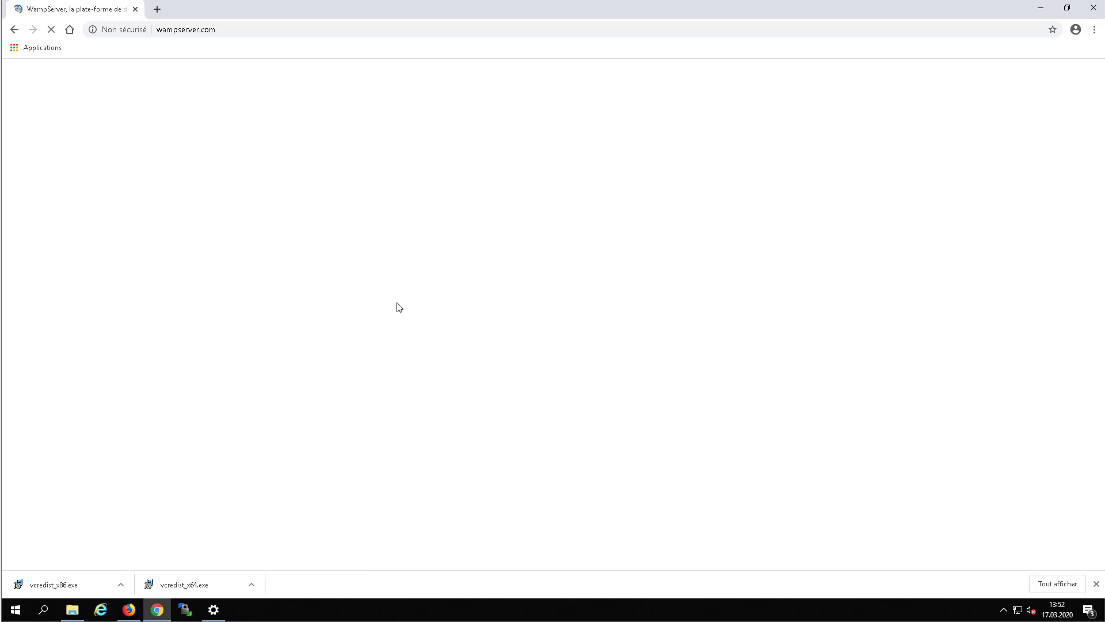
{"action": "scroll", "coordinate": [419, 313], "scroll_direction": "down", "scroll_amount": 10}
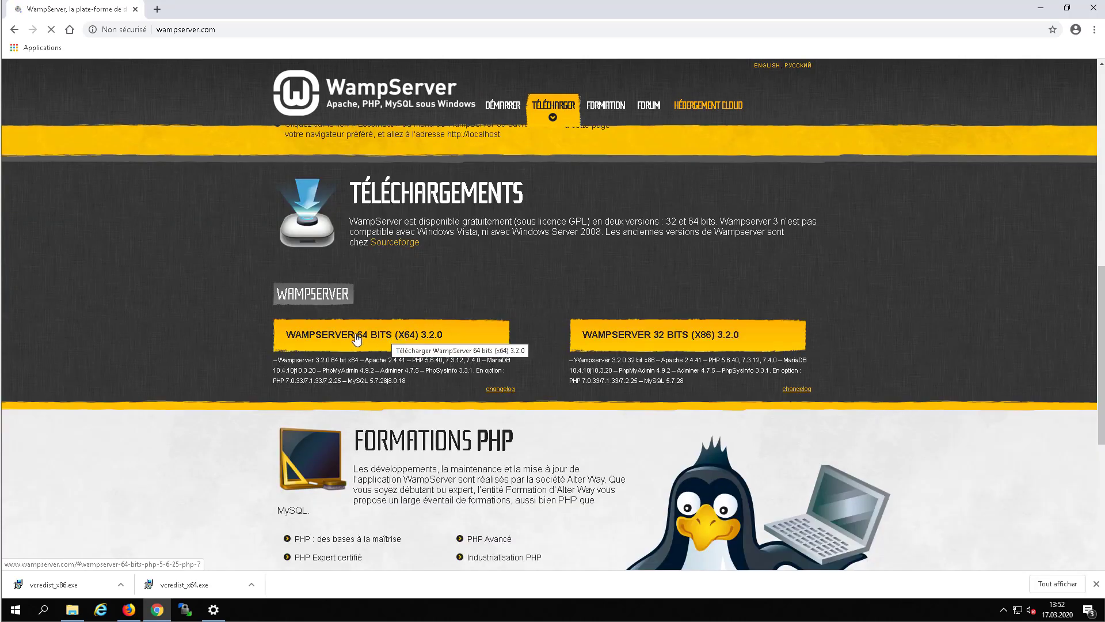
Download WampServer 64 bits (x64) 3.2.0 directly, skipping the contact form.
{"action": "left_click", "coordinate": [351, 341]}
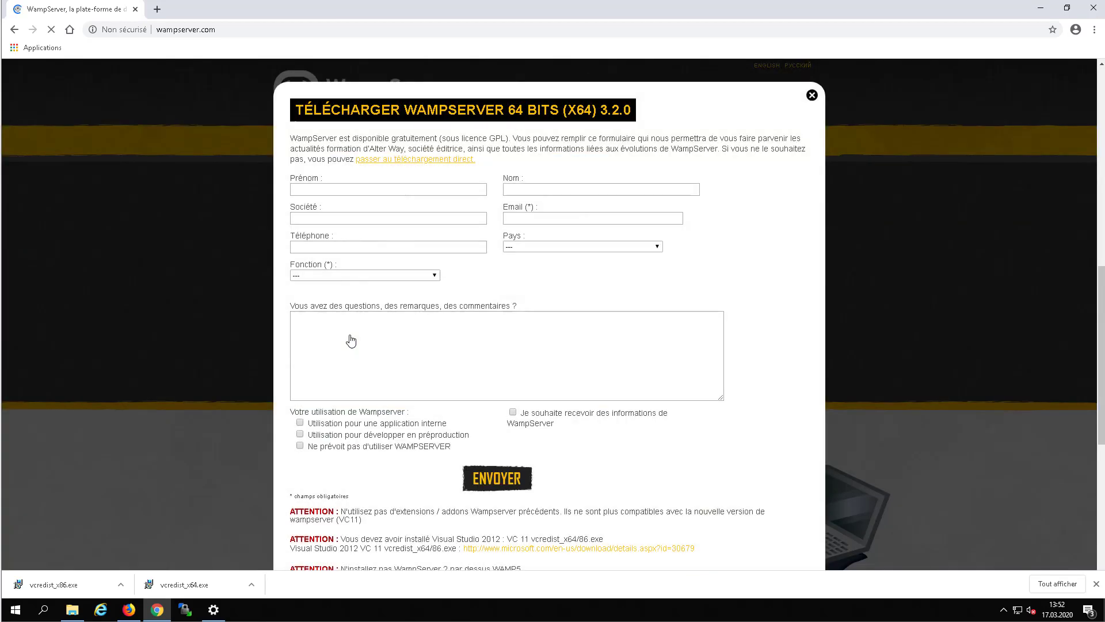
{"action": "left_click", "coordinate": [411, 166]}
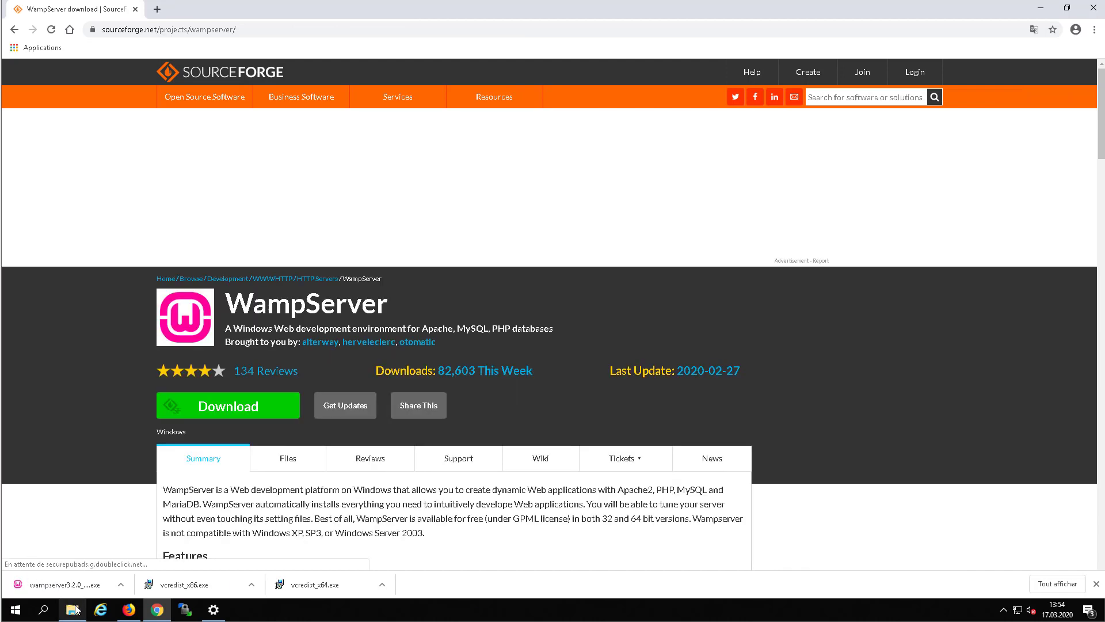
Run wampserver3.2.0_x64.exe from the Téléchargements folder.
{"action": "left_click", "coordinate": [73, 556]}
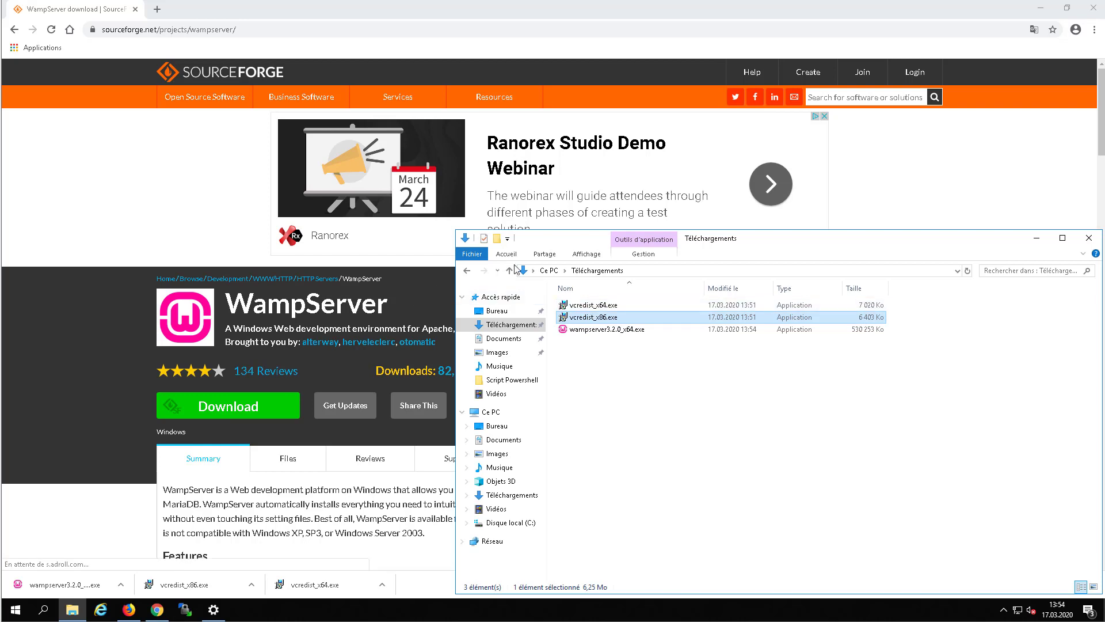
{"action": "double_click", "coordinate": [588, 332]}
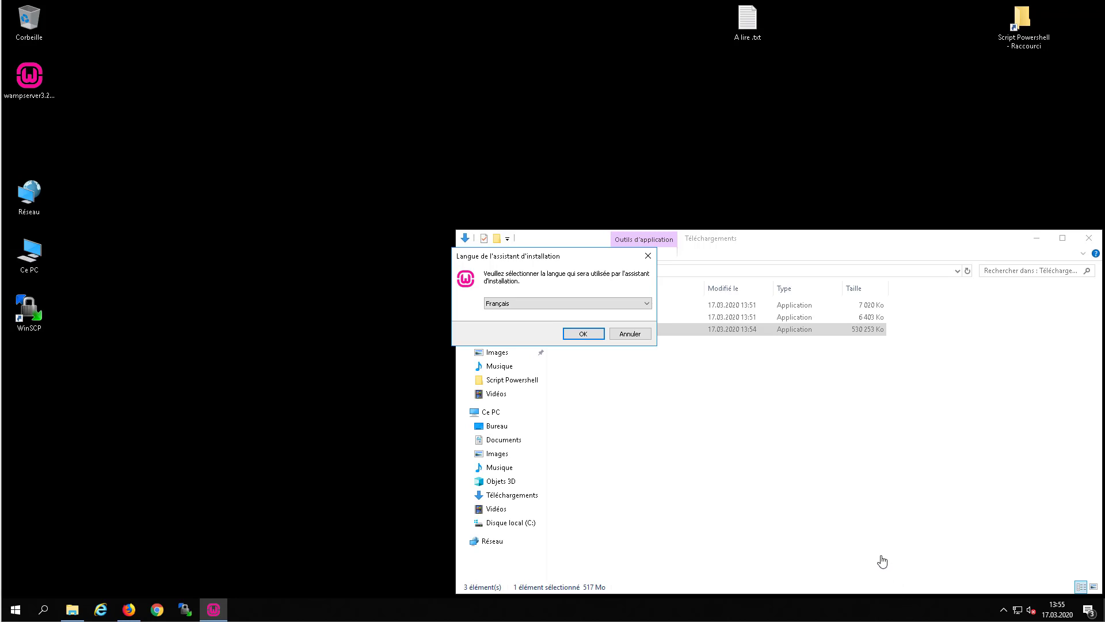
Set up in Français, accept the licence and keep c:\wamp64 as the install folder.
{"action": "left_click", "coordinate": [585, 334]}
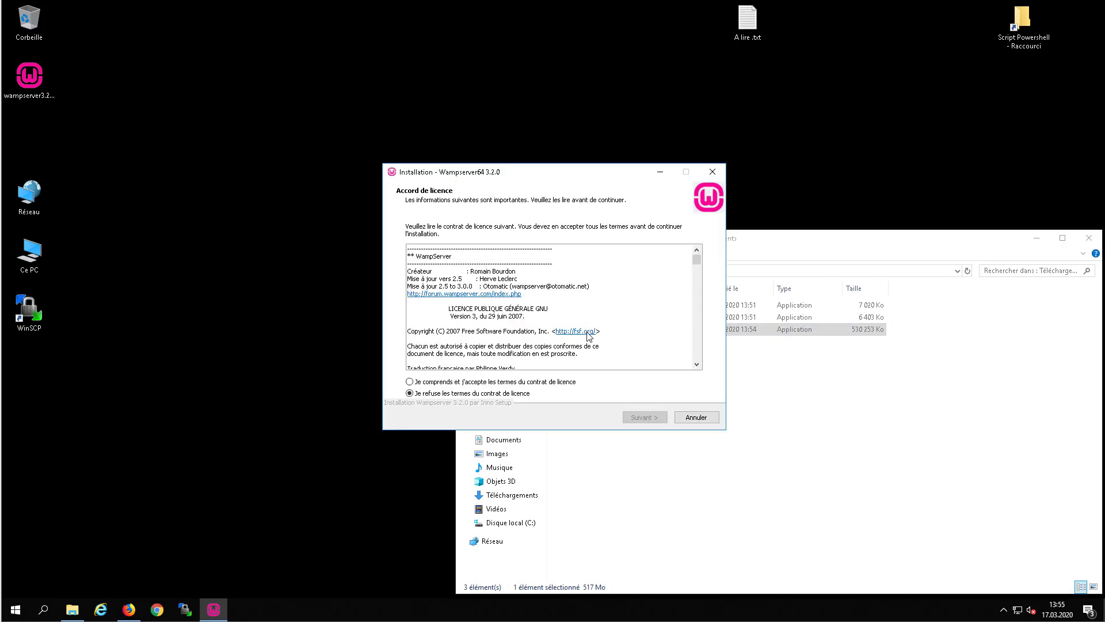
{"action": "left_click", "coordinate": [427, 384]}
{"action": "left_click", "coordinate": [639, 416]}
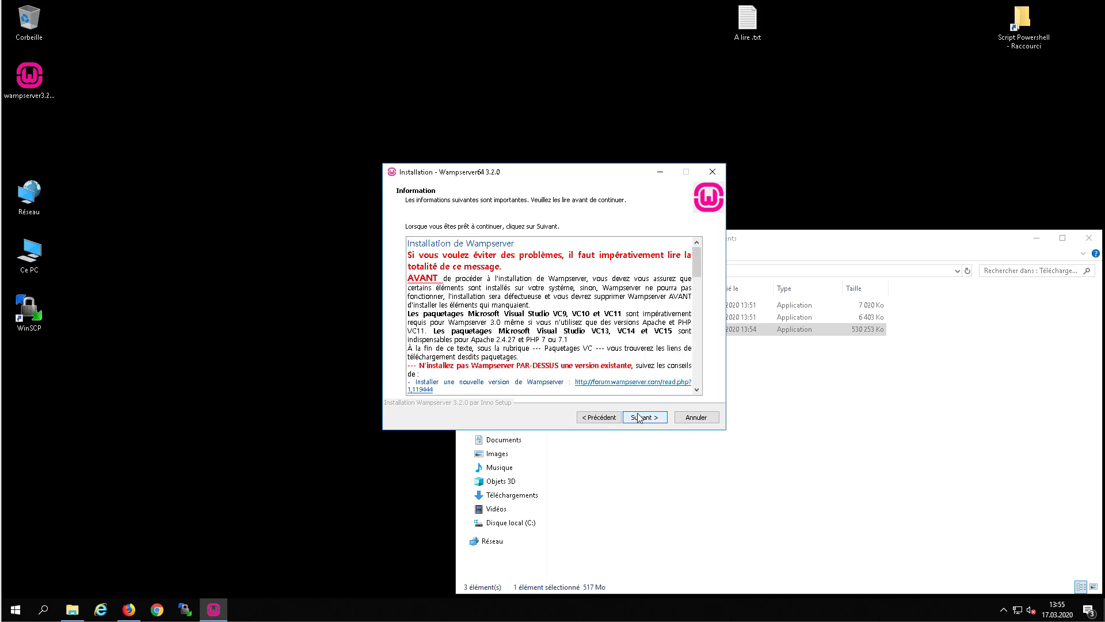
{"action": "scroll", "coordinate": [573, 319], "scroll_direction": "down", "scroll_amount": 4}
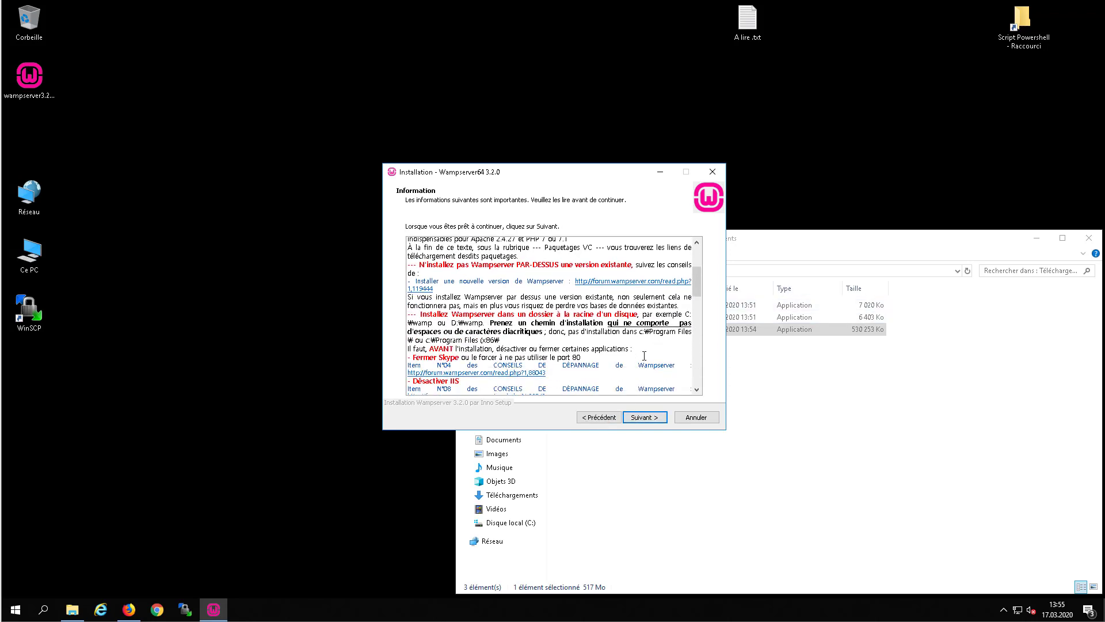
{"action": "left_click", "coordinate": [643, 421]}
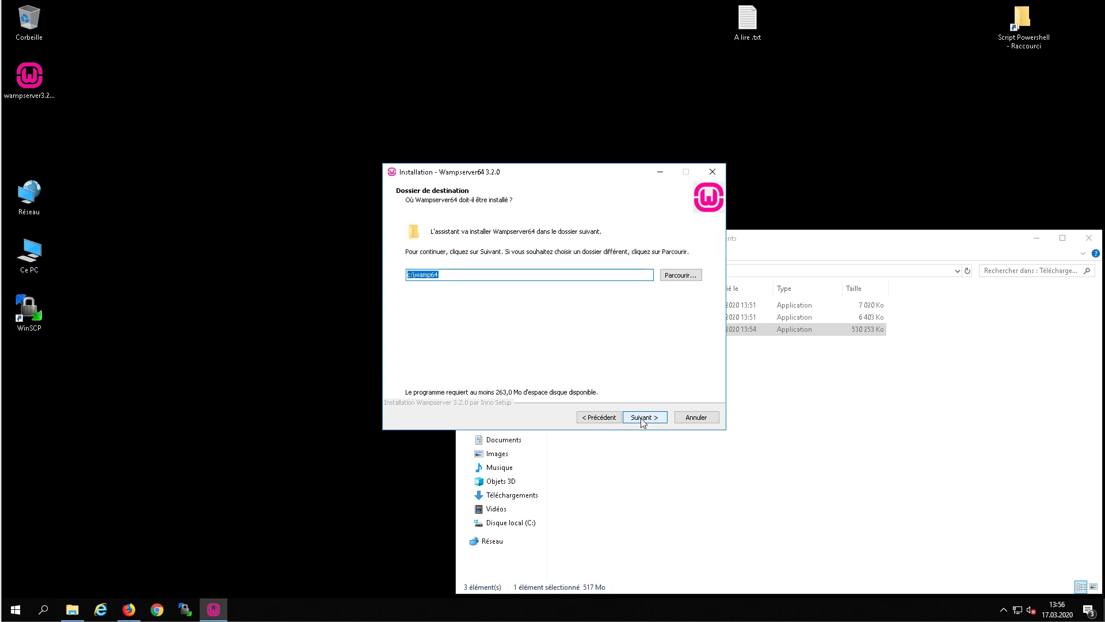
{"action": "left_click", "coordinate": [643, 420]}
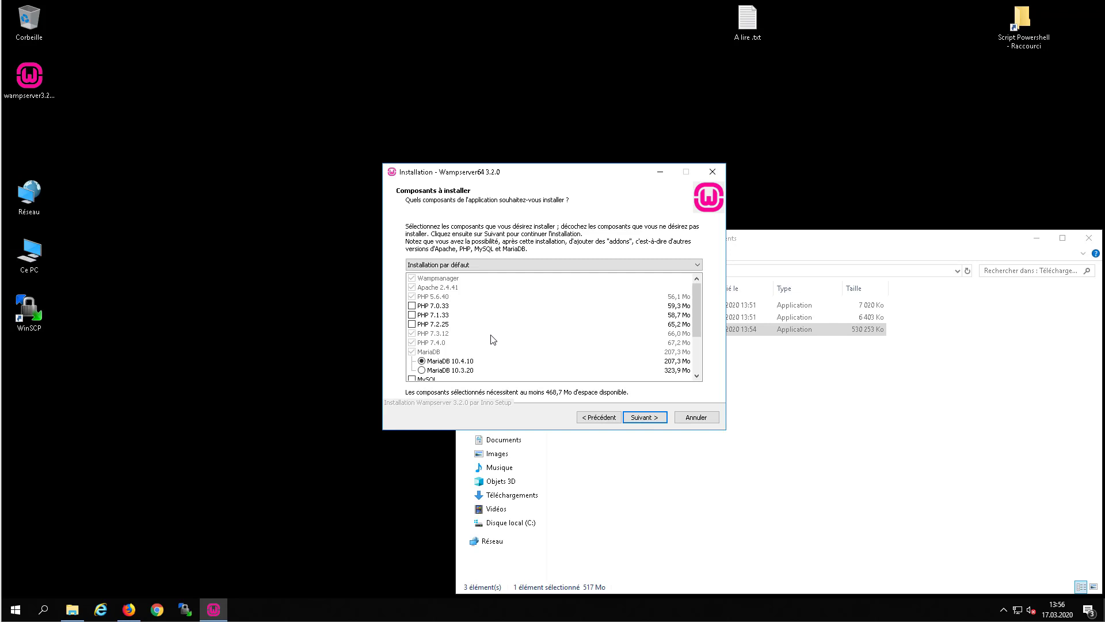
Add PHP 7.0.33, 7.1.33, 7.2.25 and MySQL 8.0.18 components, then start installing.
{"action": "left_click", "coordinate": [412, 305]}
{"action": "left_click", "coordinate": [412, 315]}
{"action": "left_click", "coordinate": [412, 324]}
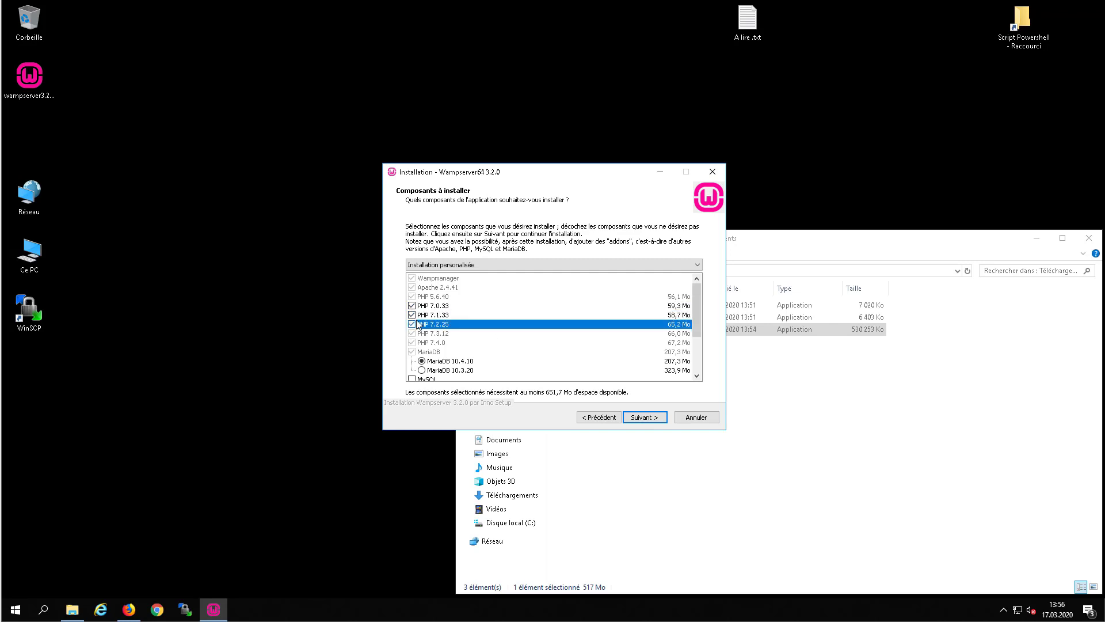
{"action": "scroll", "coordinate": [449, 361], "scroll_direction": "down", "scroll_amount": 2}
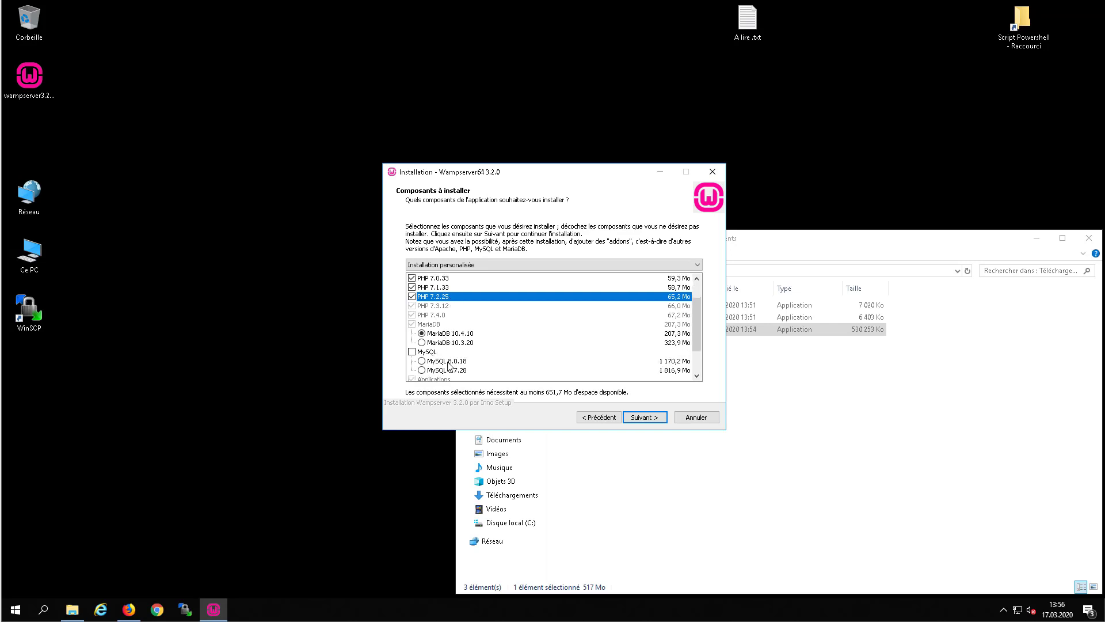
{"action": "left_click", "coordinate": [411, 324]}
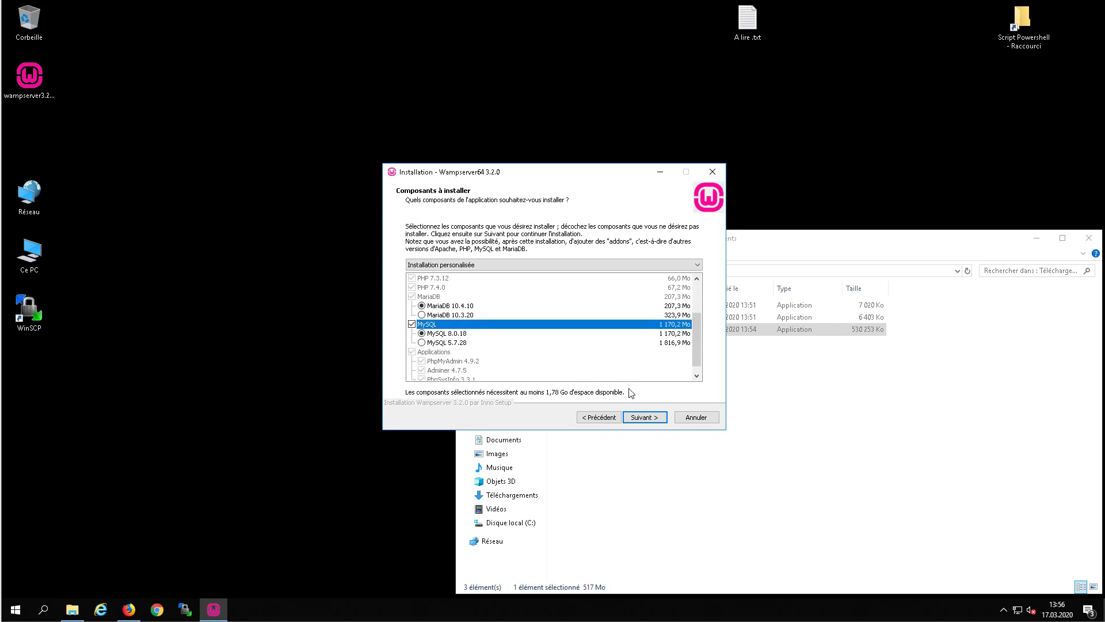
{"action": "left_click", "coordinate": [643, 422]}
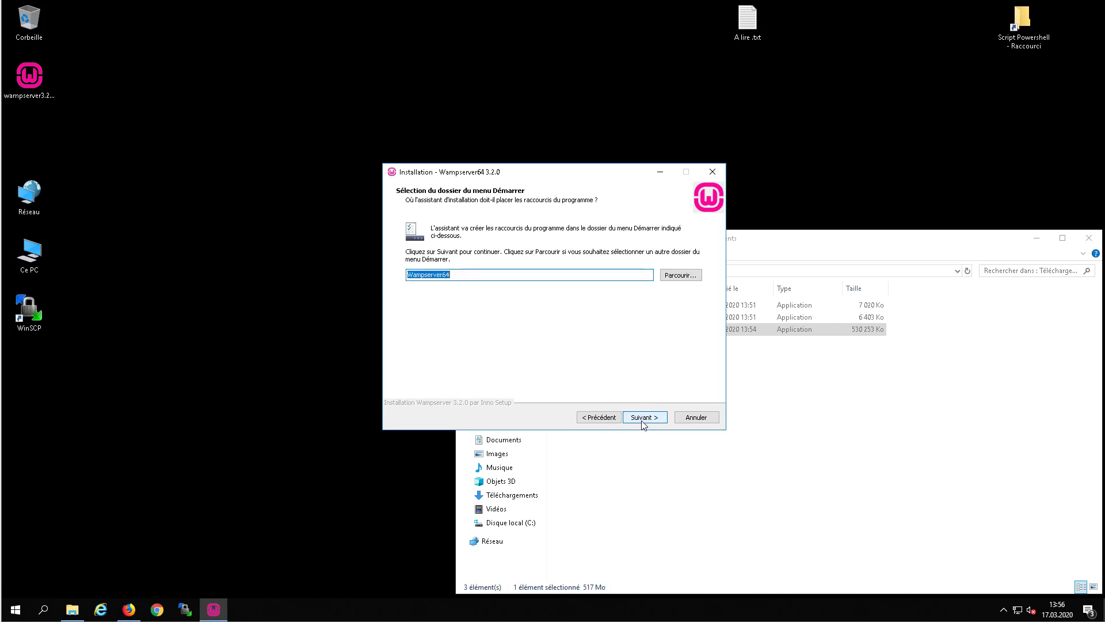
{"action": "left_click", "coordinate": [645, 419]}
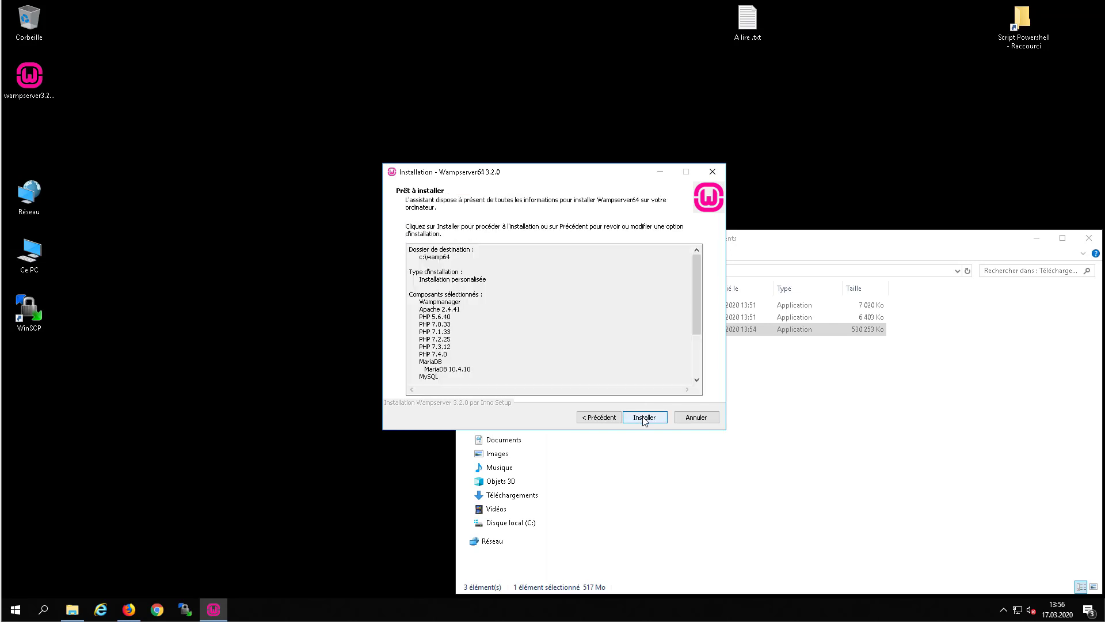
{"action": "left_click", "coordinate": [645, 418]}
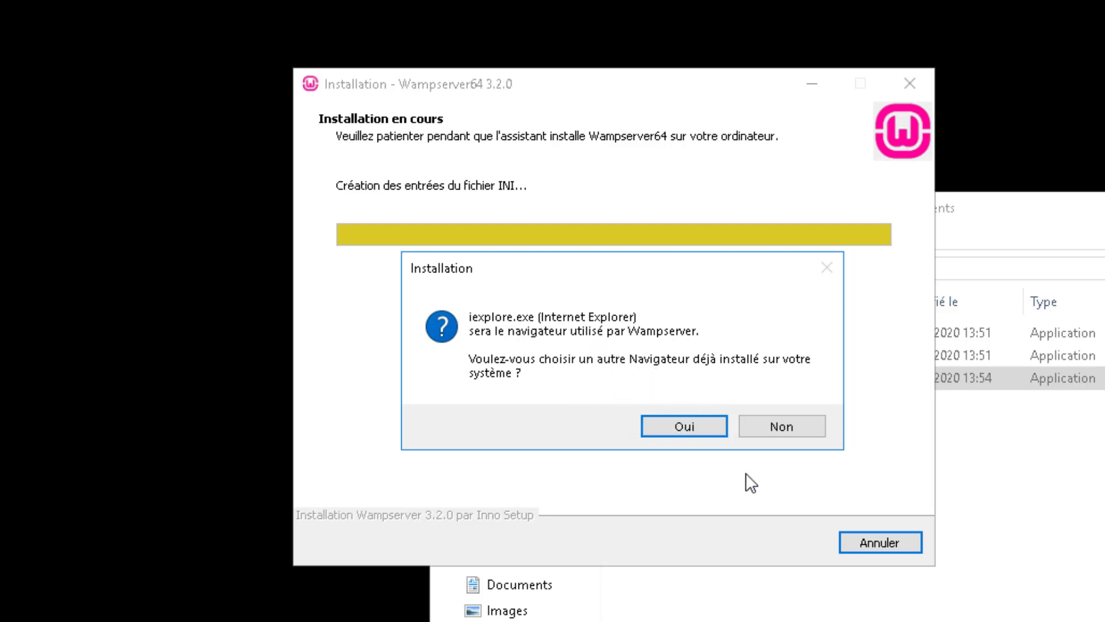
Set Google\Chrome\Application\chrome.exe as WampServer's browser.
{"action": "left_click", "coordinate": [696, 425]}
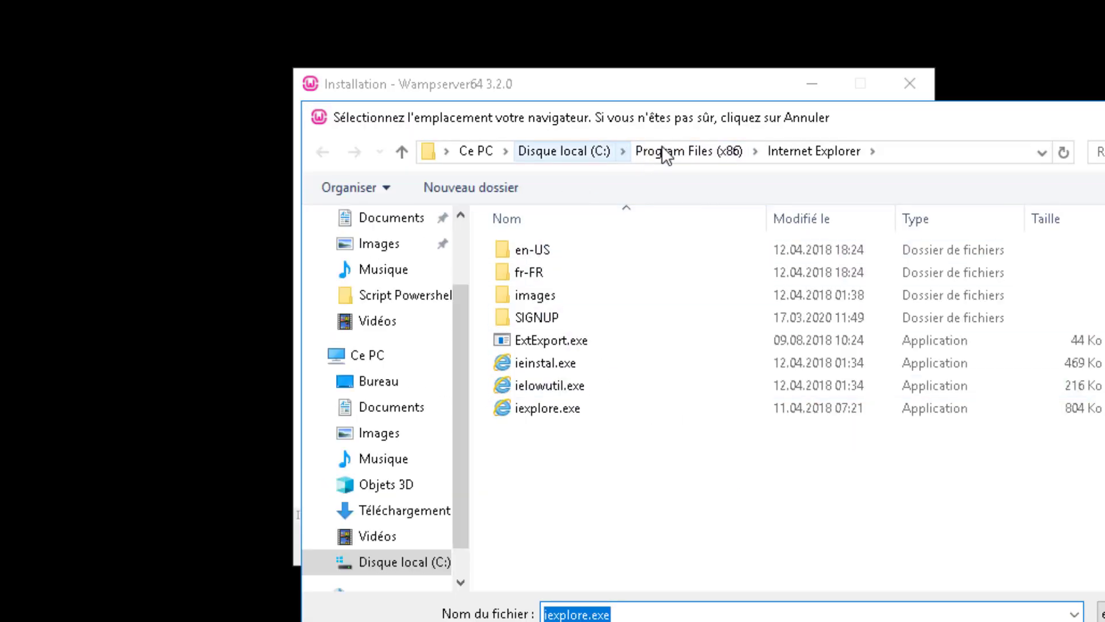
{"action": "left_click", "coordinate": [672, 147]}
{"action": "double_click", "coordinate": [545, 270]}
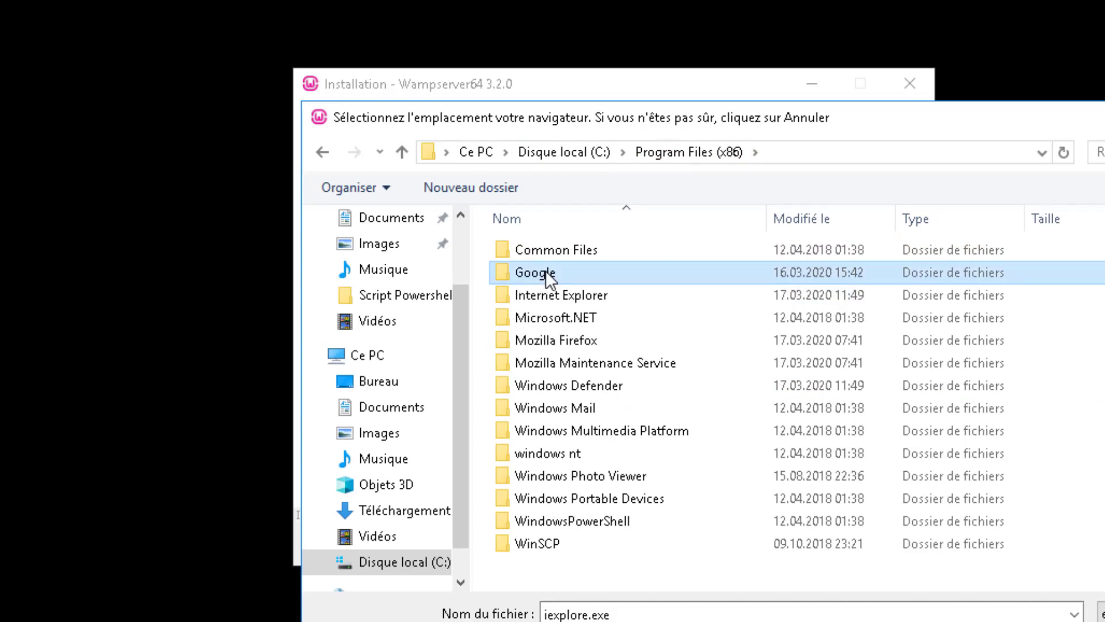
{"action": "left_click", "coordinate": [538, 260]}
{"action": "double_click", "coordinate": [538, 257]}
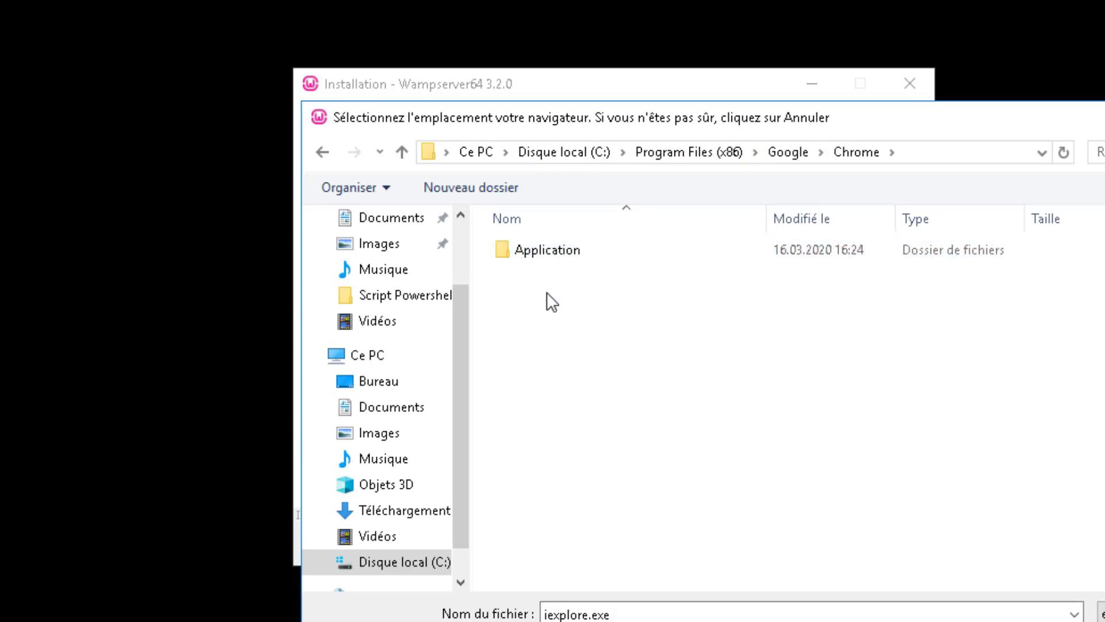
{"action": "left_click", "coordinate": [554, 251]}
{"action": "double_click", "coordinate": [554, 251]}
{"action": "double_click", "coordinate": [559, 327]}
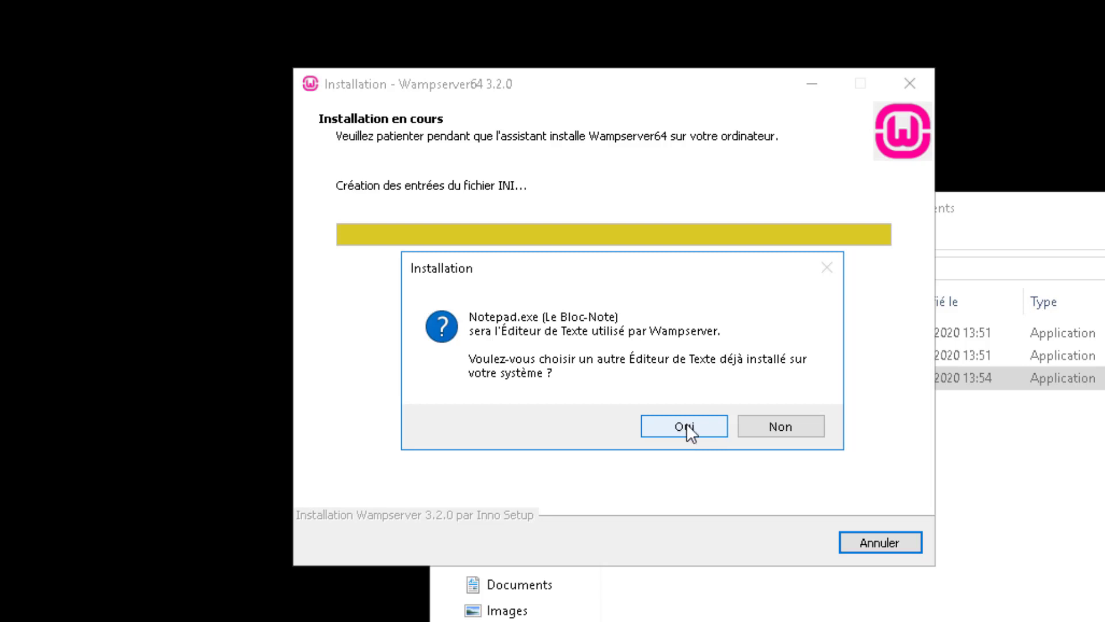
Set Programmes\Notepad++\notepad++.exe as WampServer's text editor.
{"action": "left_click", "coordinate": [685, 427]}
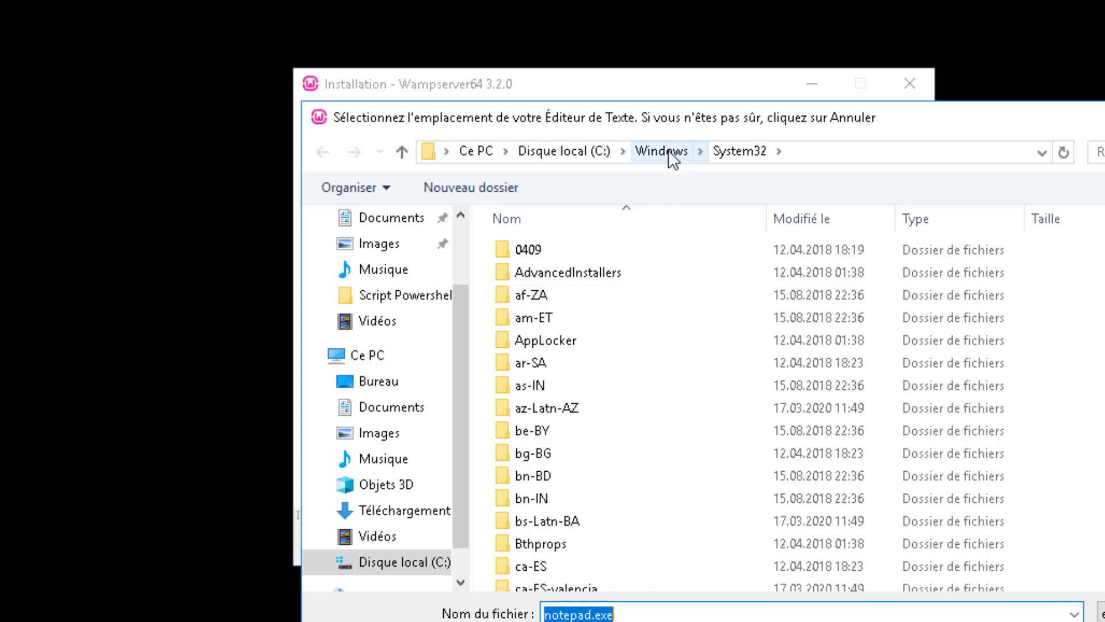
{"action": "left_click", "coordinate": [584, 159]}
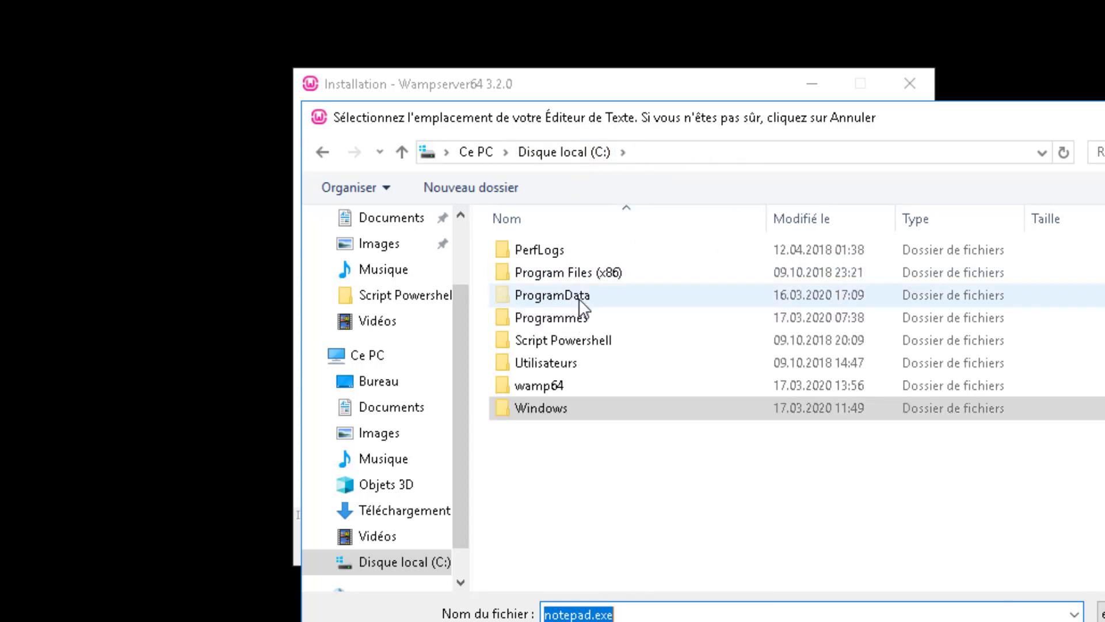
{"action": "double_click", "coordinate": [602, 271]}
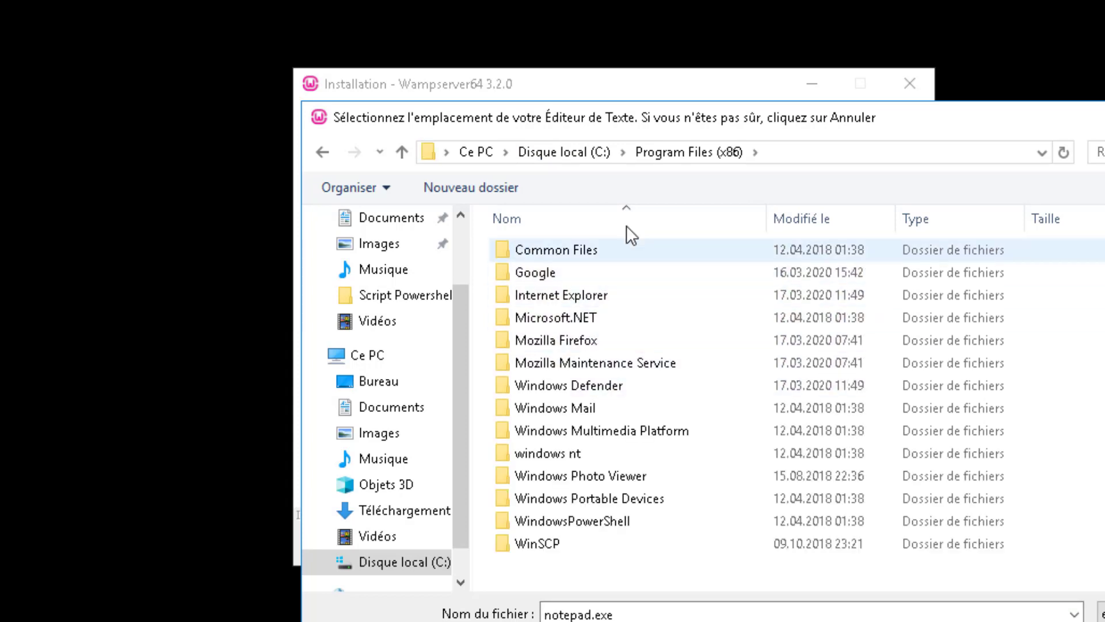
{"action": "left_click", "coordinate": [604, 152]}
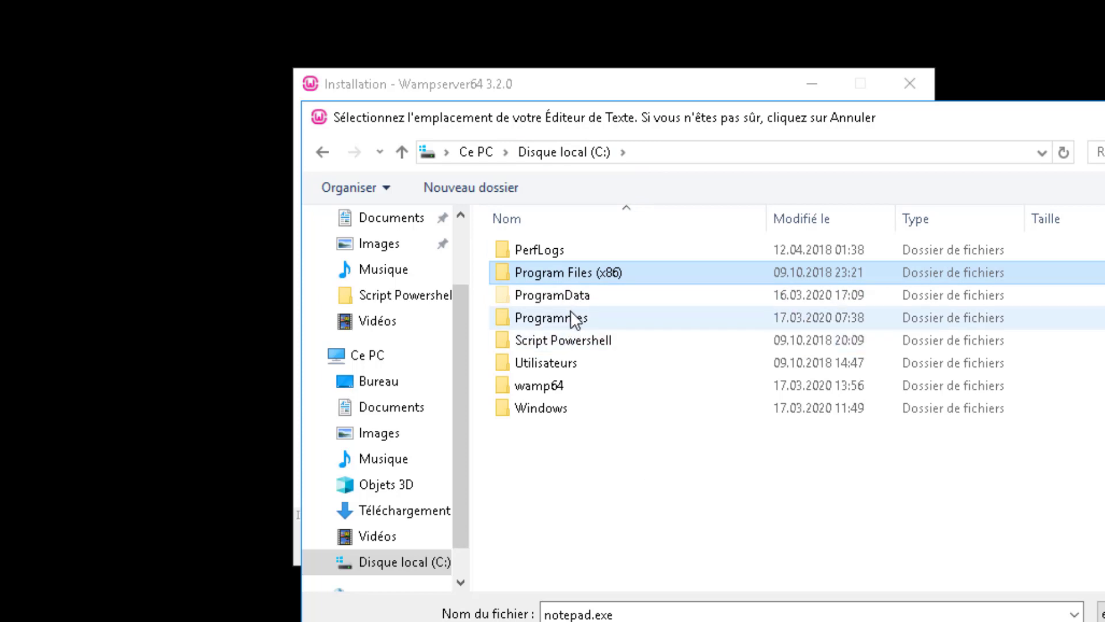
{"action": "double_click", "coordinate": [572, 314]}
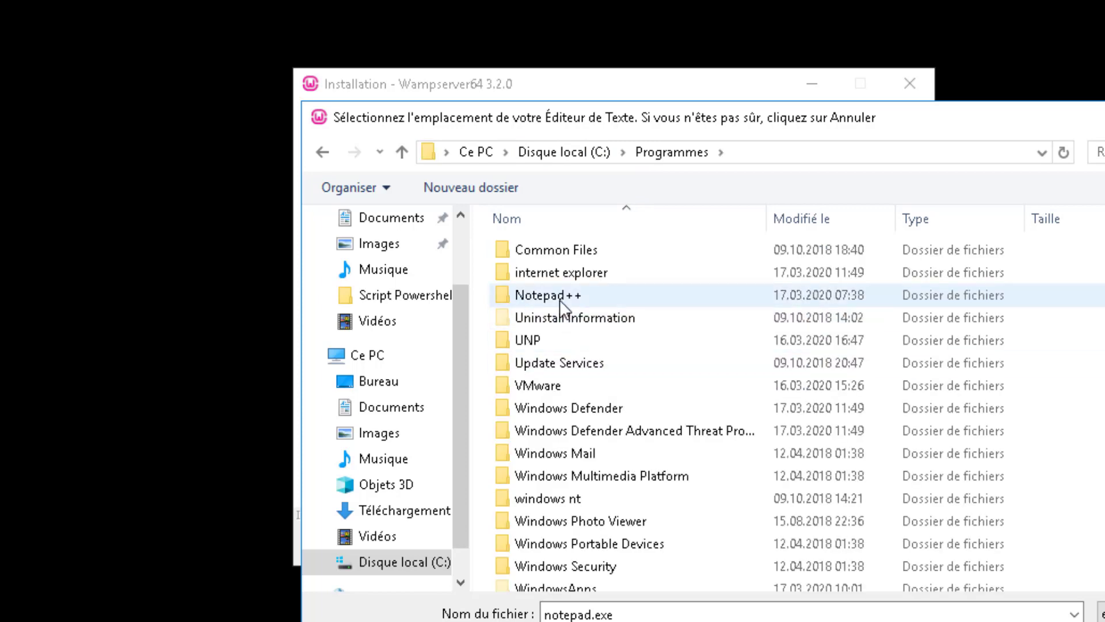
{"action": "double_click", "coordinate": [559, 296]}
{"action": "double_click", "coordinate": [556, 344]}
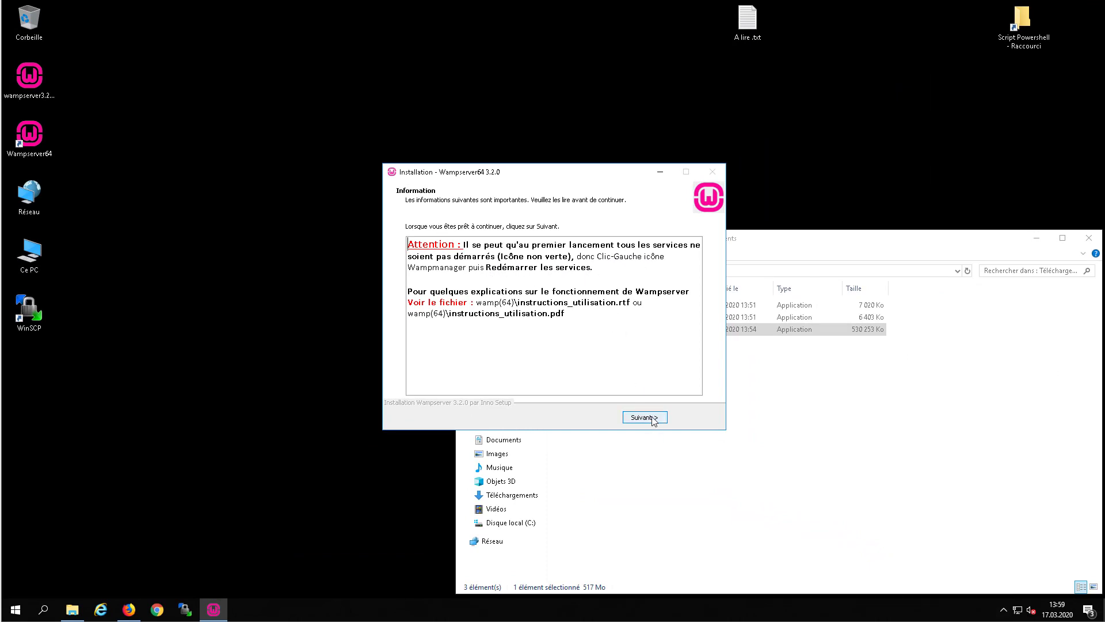
Finish the WampServer installer and launch Wampserver64.
{"action": "left_click", "coordinate": [645, 418]}
{"action": "left_click", "coordinate": [654, 419]}
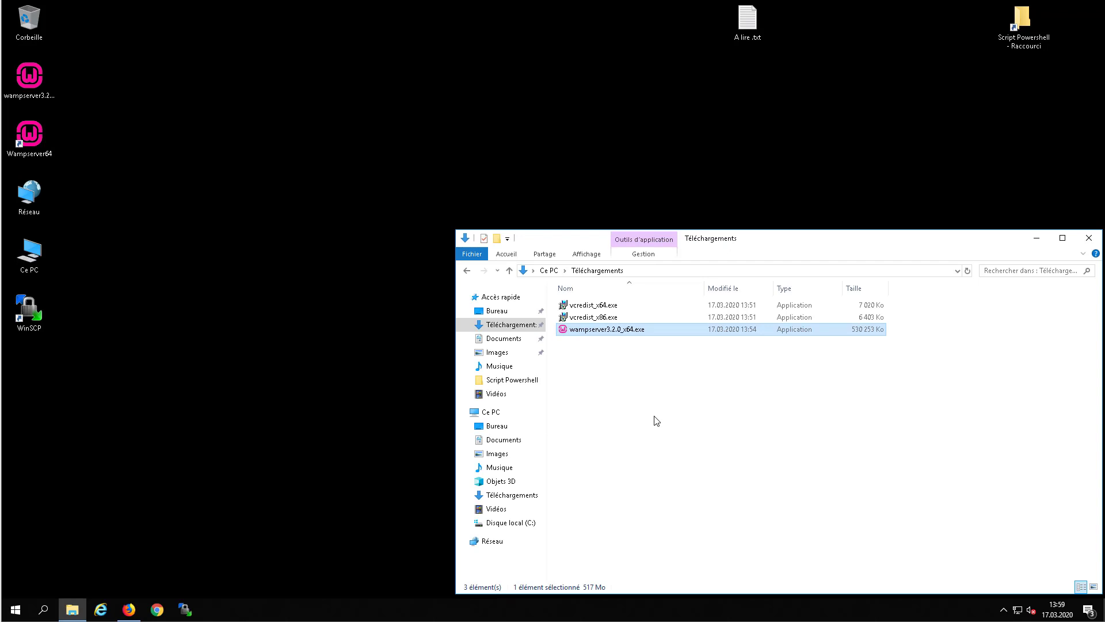
{"action": "left_click", "coordinate": [1004, 609]}
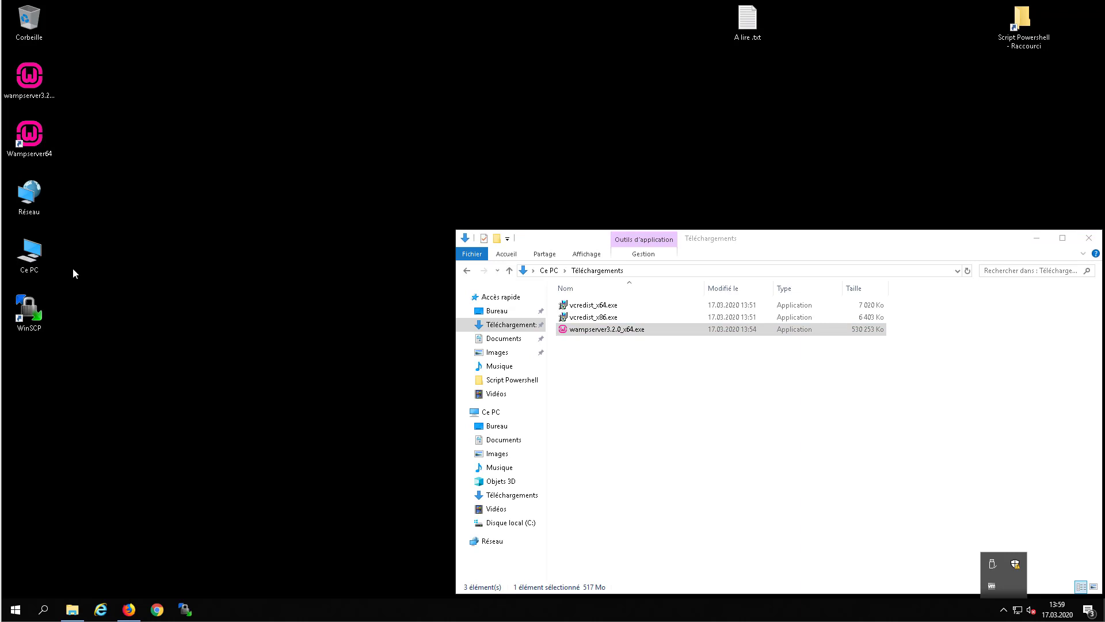
{"action": "left_click", "coordinate": [37, 141]}
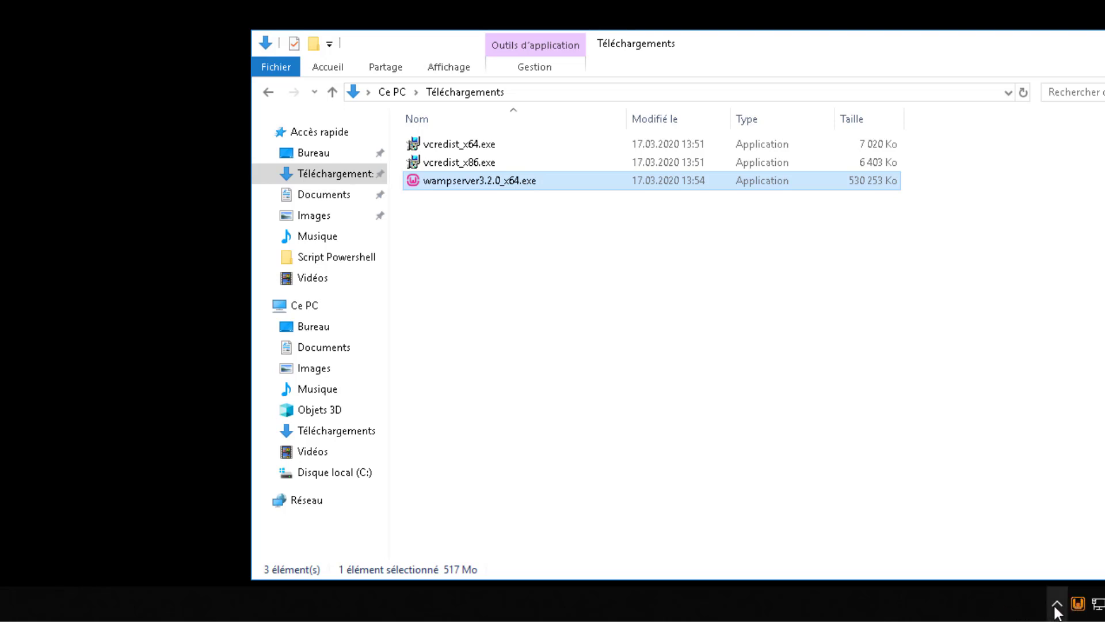
Check the WampServer tray menu to confirm its services are running.
{"action": "left_click", "coordinate": [1078, 605]}
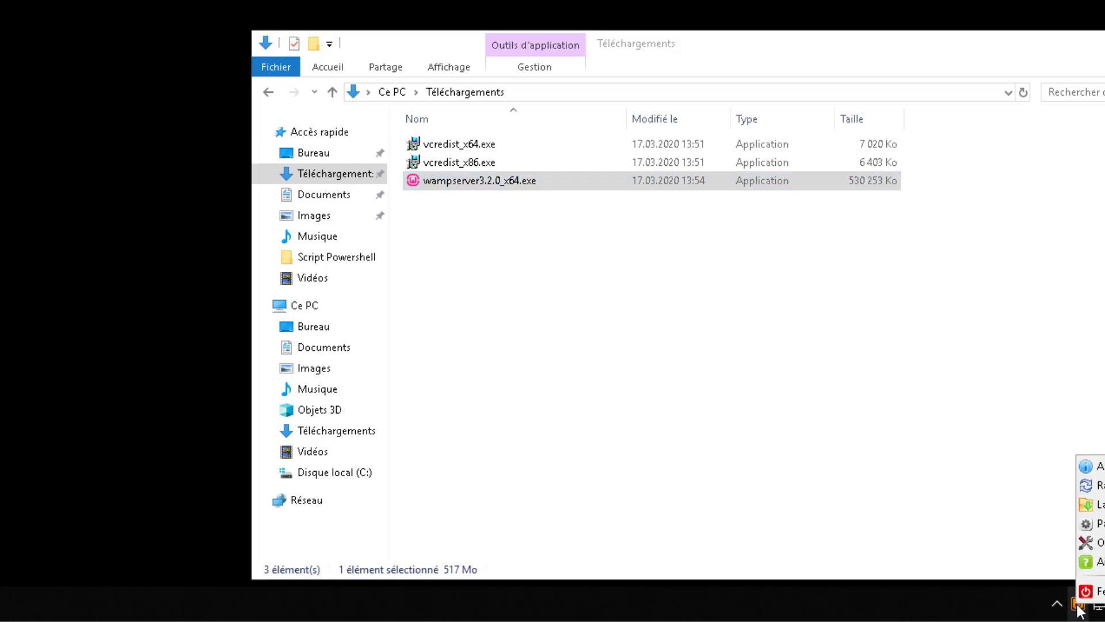
{"action": "left_click", "coordinate": [1011, 608]}
{"action": "left_click", "coordinate": [1078, 604]}
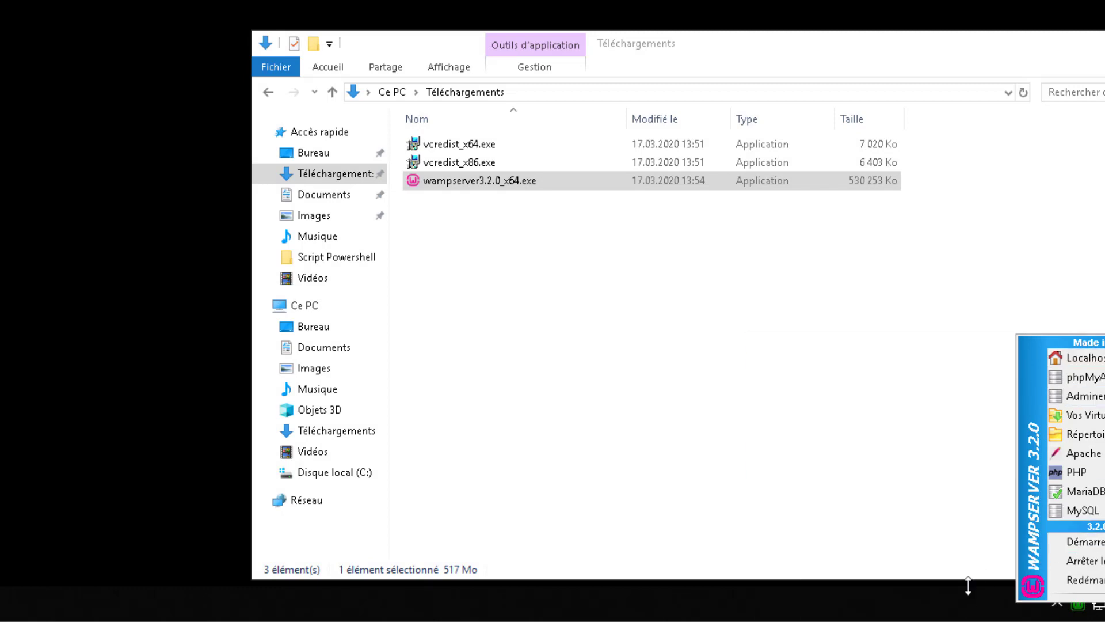
{"action": "left_click", "coordinate": [963, 596]}
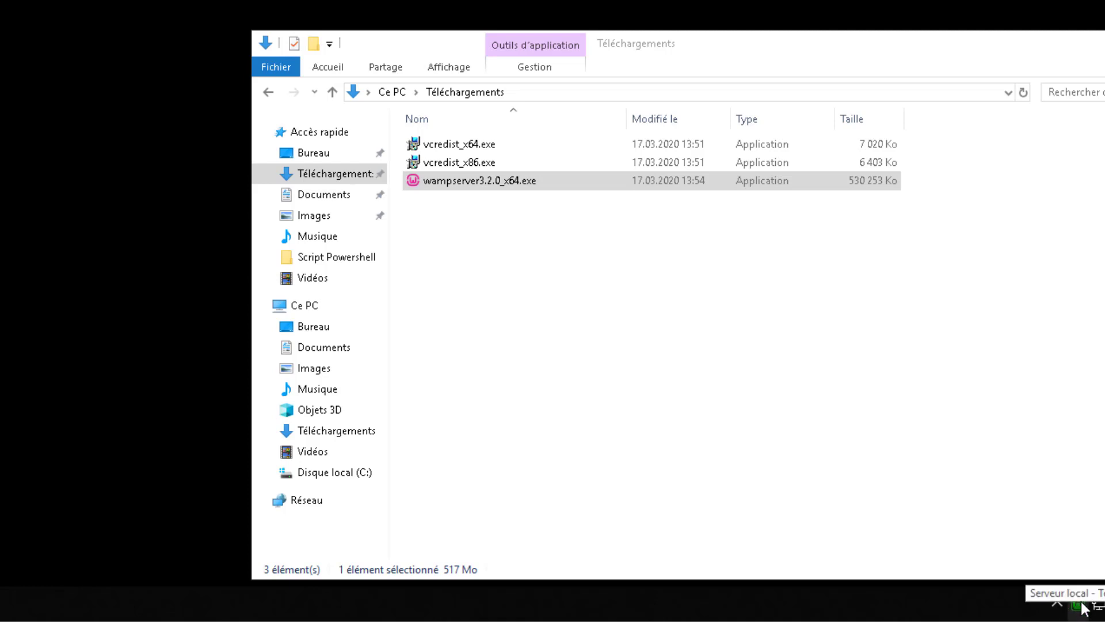
{"action": "left_click", "coordinate": [20, 610]}
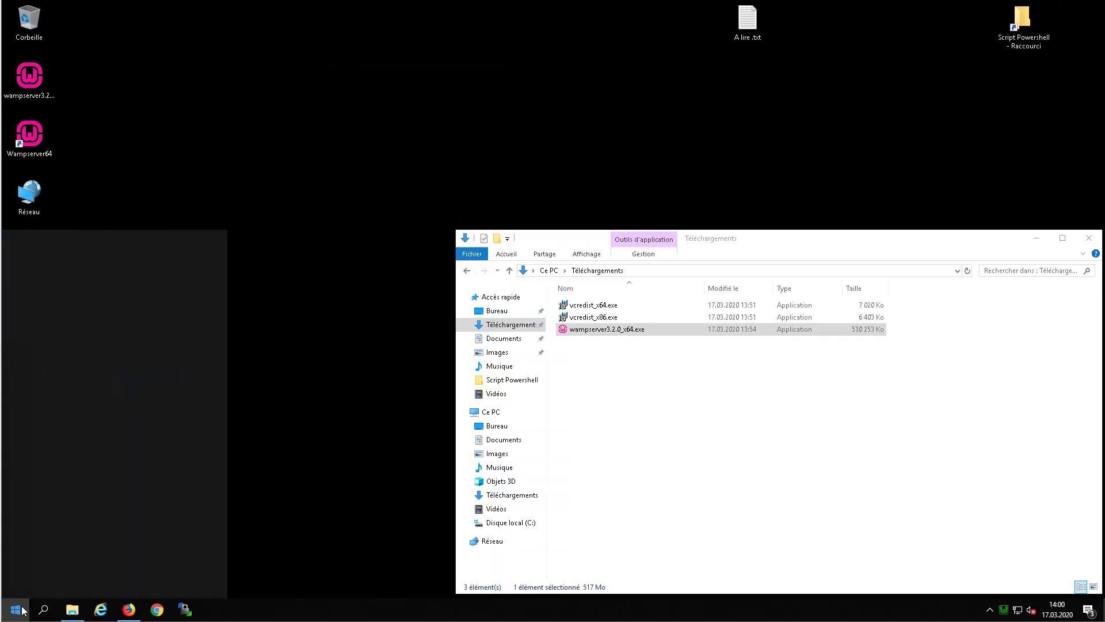
Look up the wamp services in the Services console, then close it.
{"action": "type", "text": "services"}
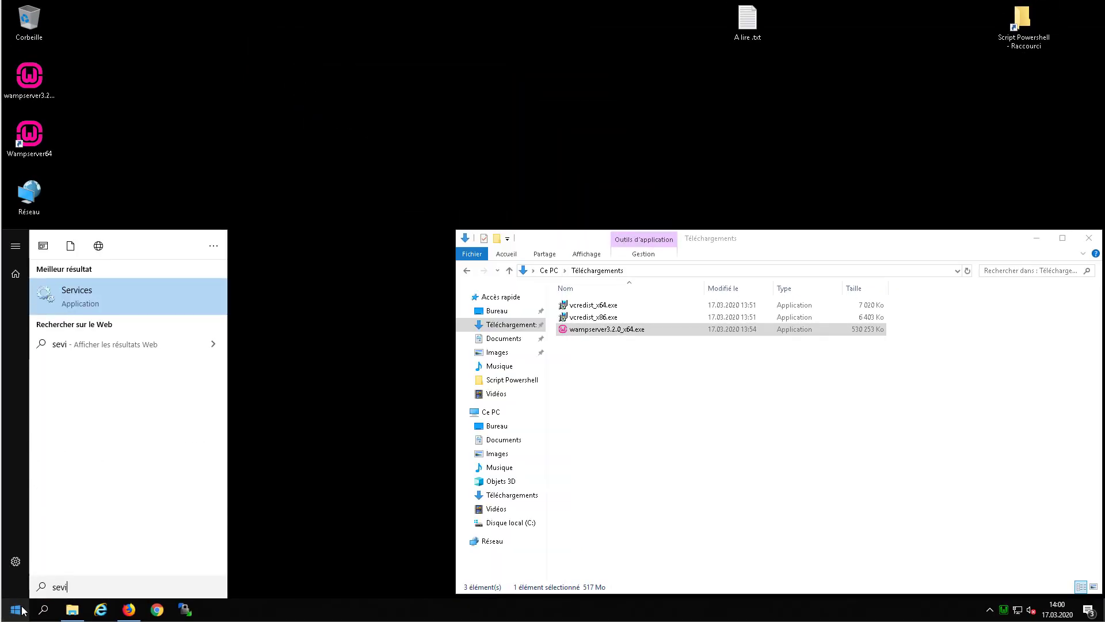
{"action": "key", "text": "Return"}
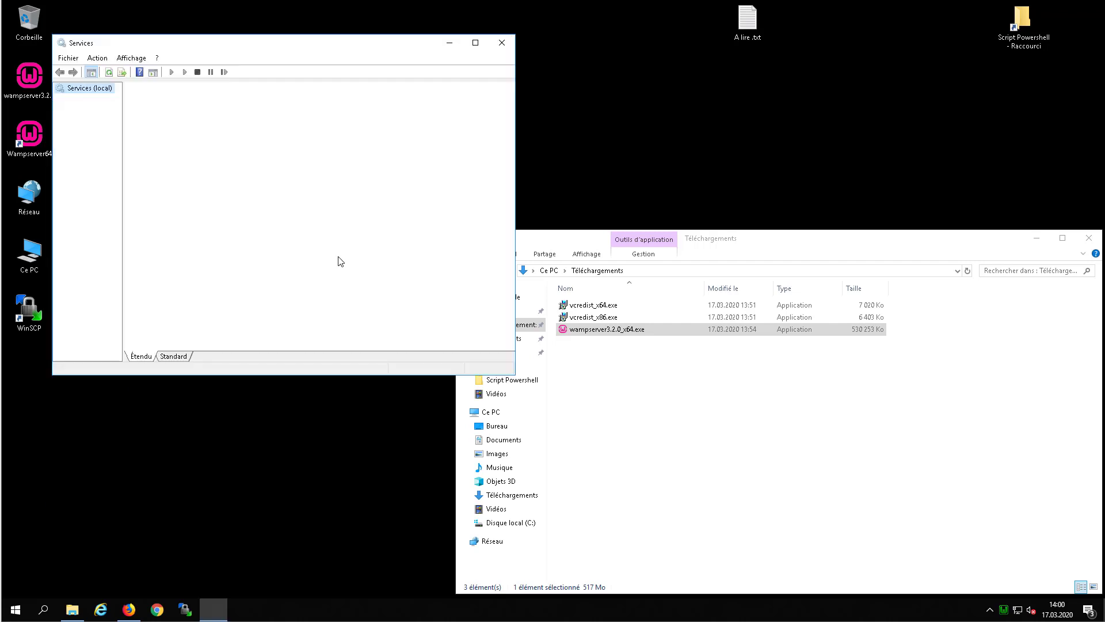
{"action": "left_click", "coordinate": [289, 260]}
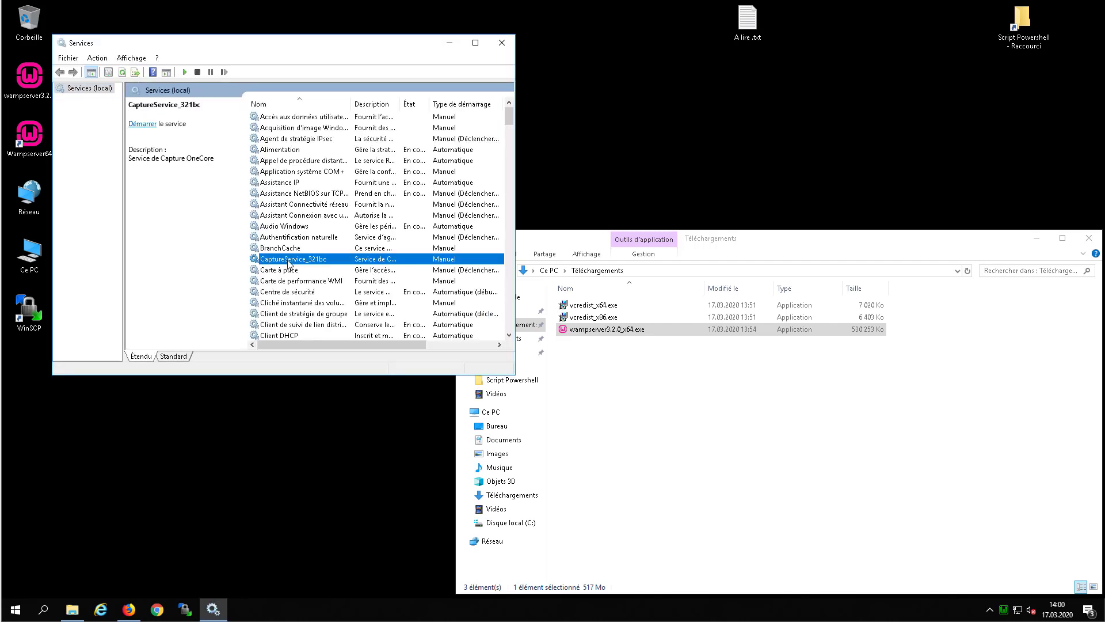
{"action": "key", "text": "v"}
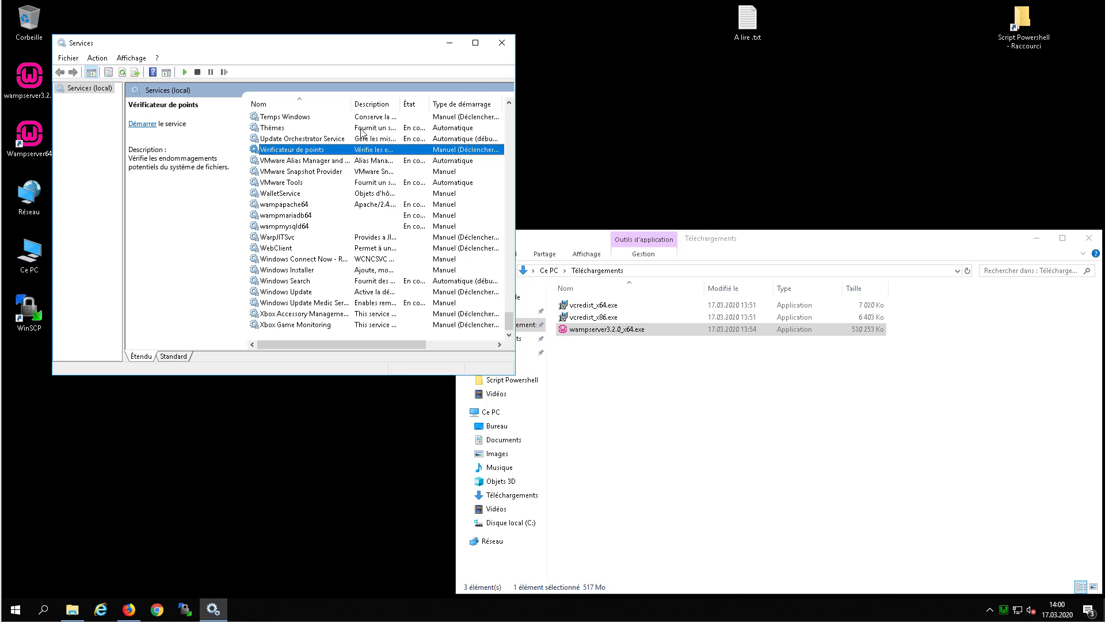
{"action": "left_click", "coordinate": [511, 46]}
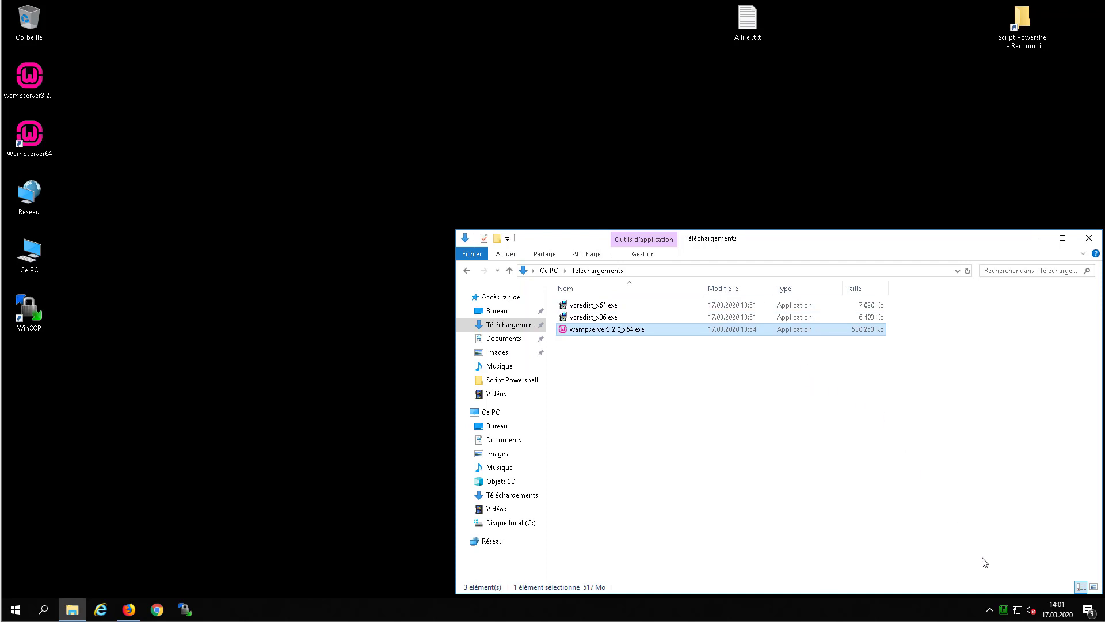
{"action": "left_click", "coordinate": [158, 610]}
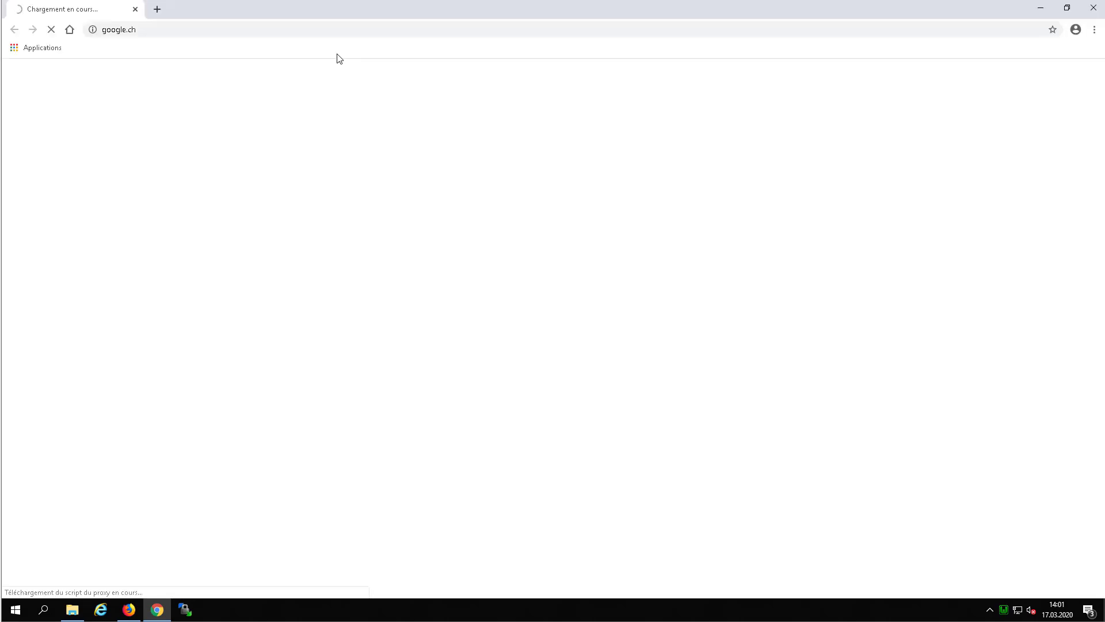
Load localhost in Chrome to show the WampServer homepage with Apache 2.4.41 and MySQL 8.0.18.
{"action": "left_click", "coordinate": [320, 30]}
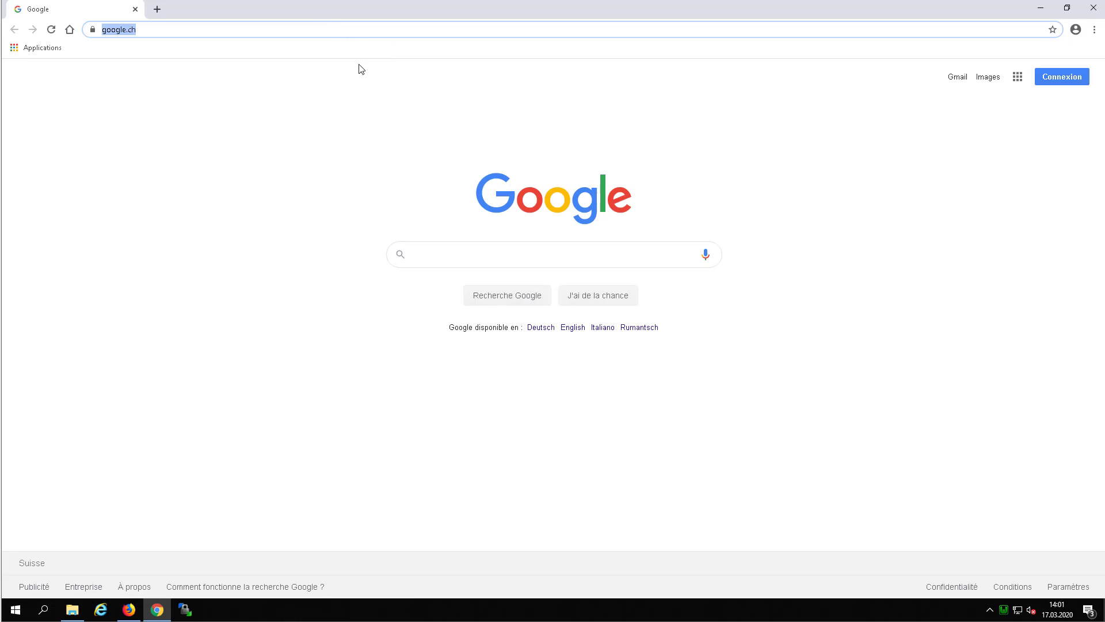
{"action": "type", "text": "local"}
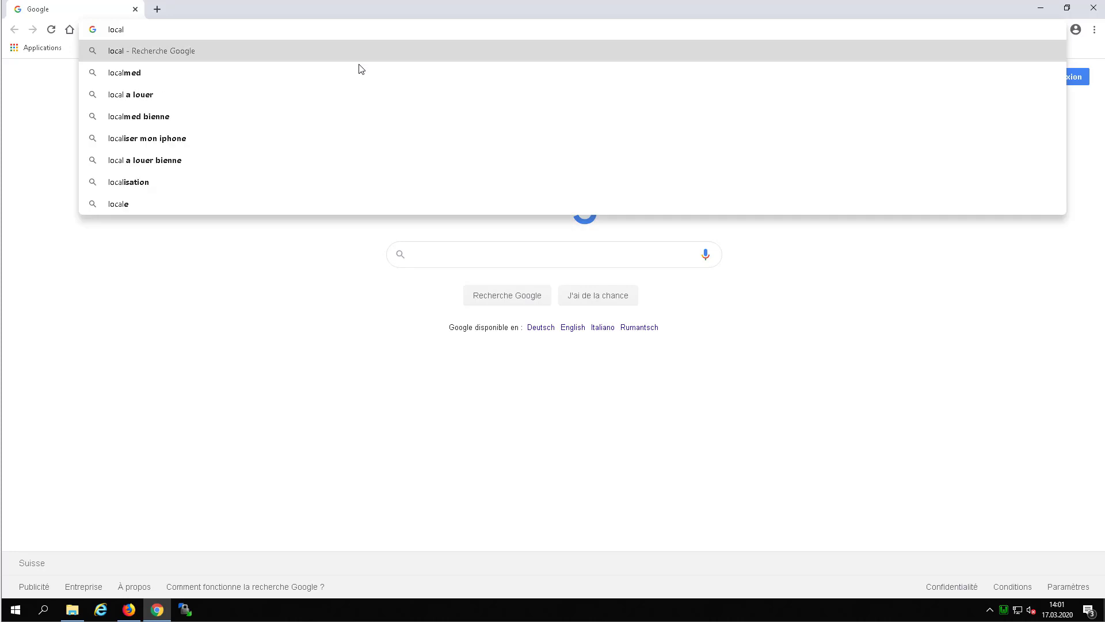
{"action": "type", "text": "host"}
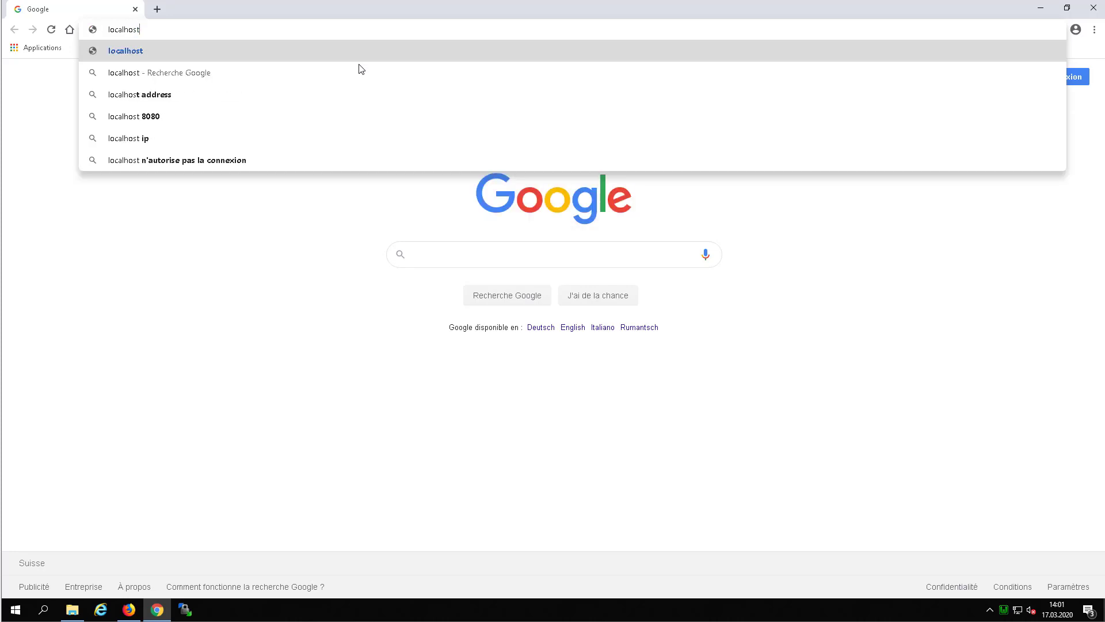
{"action": "key", "text": "Return"}
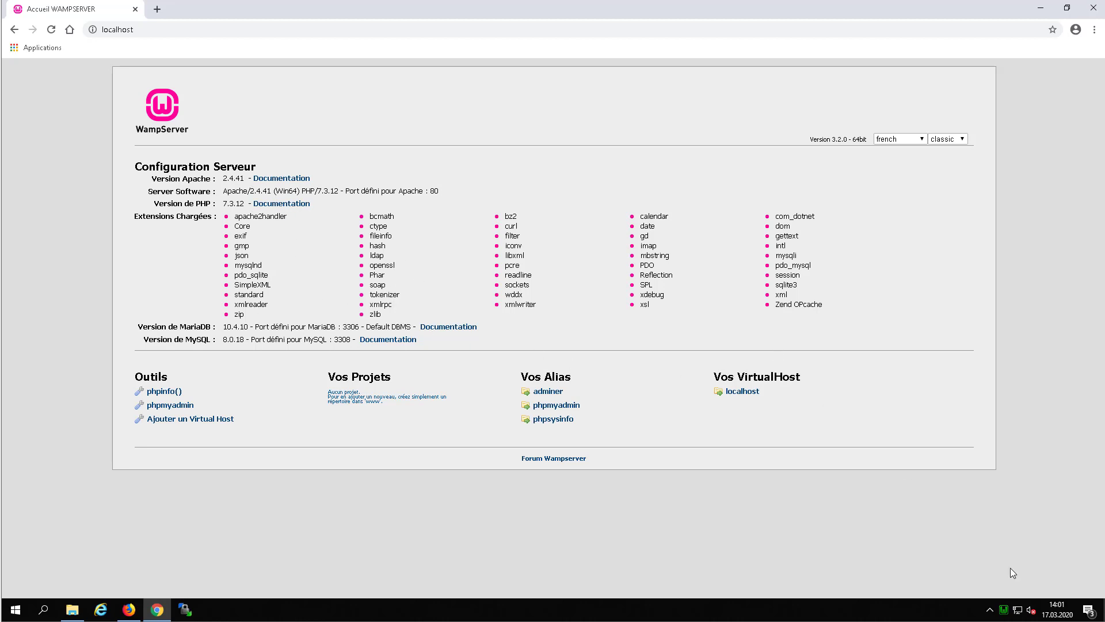
{"action": "right_click", "coordinate": [1006, 612]}
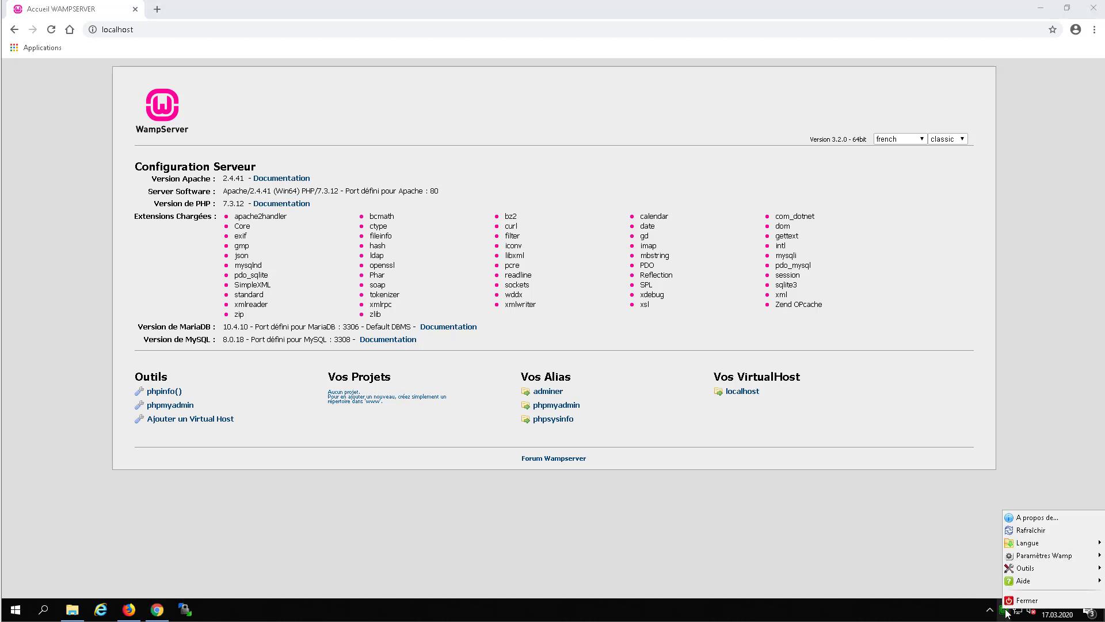
From the Wamp tray menu's Outils, swap the default DBMS from MariaDB to MySQL 8.0.18.
{"action": "left_click", "coordinate": [1007, 612]}
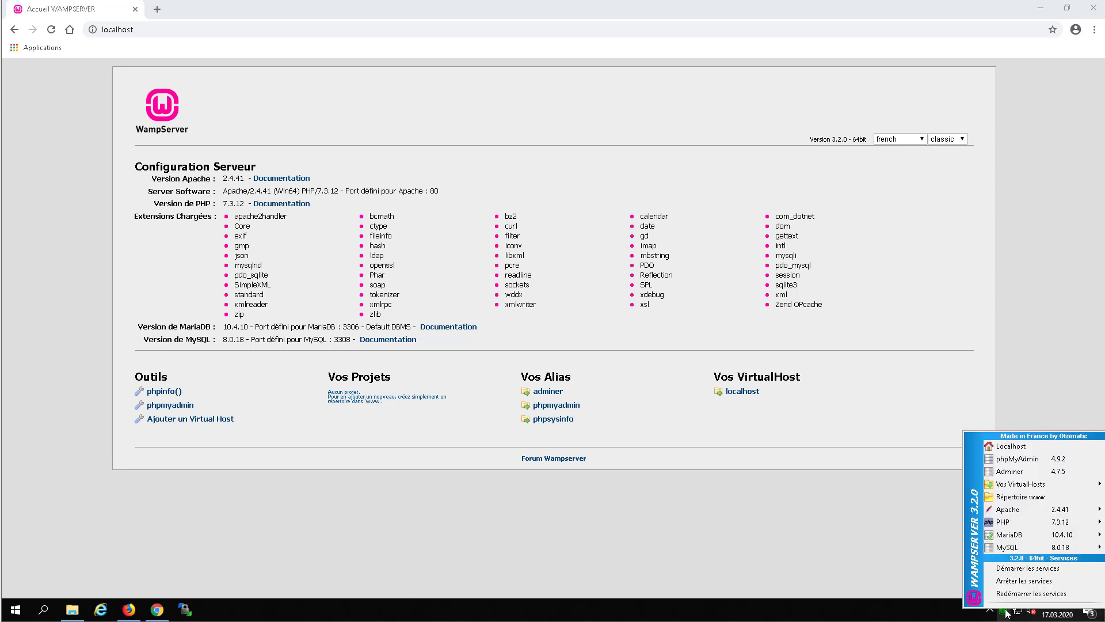
{"action": "right_click", "coordinate": [1007, 611]}
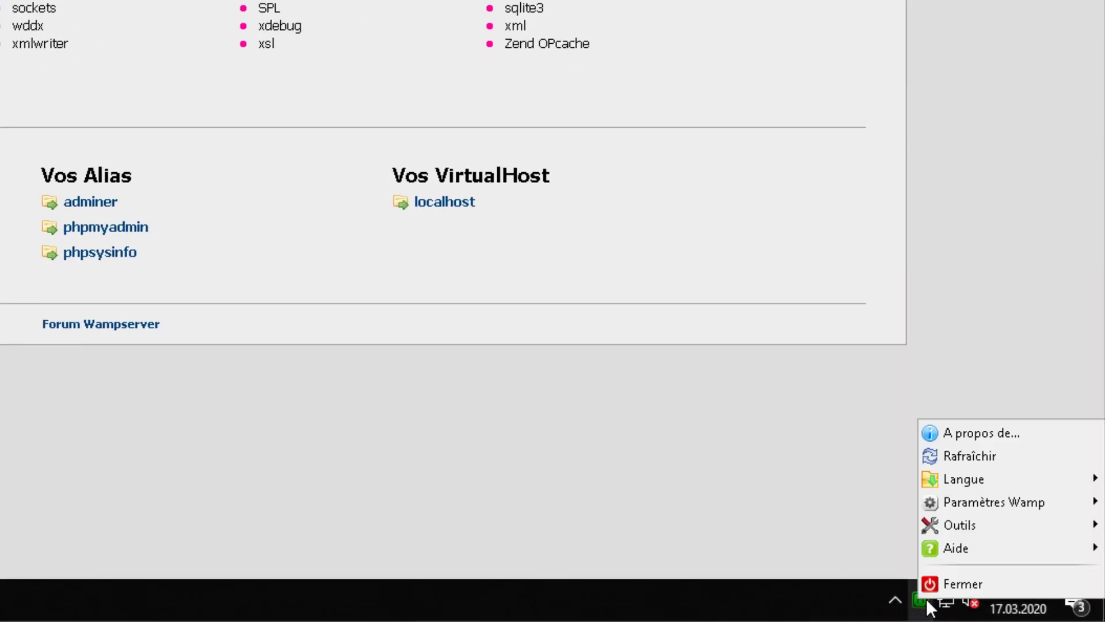
{"action": "mouse_move", "coordinate": [977, 524]}
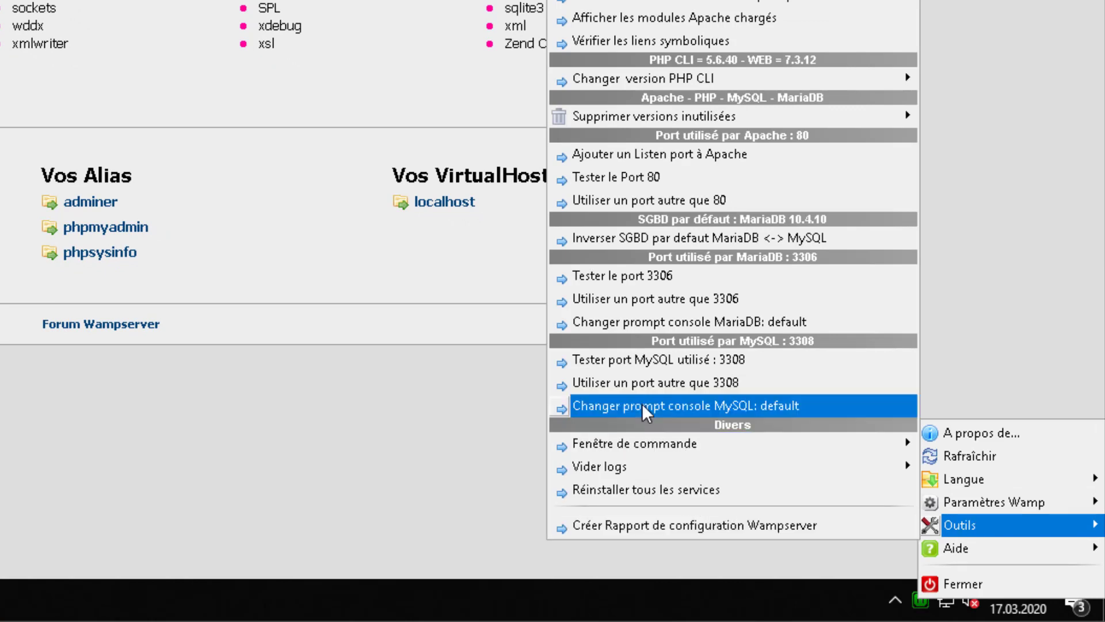
{"action": "left_click", "coordinate": [714, 237]}
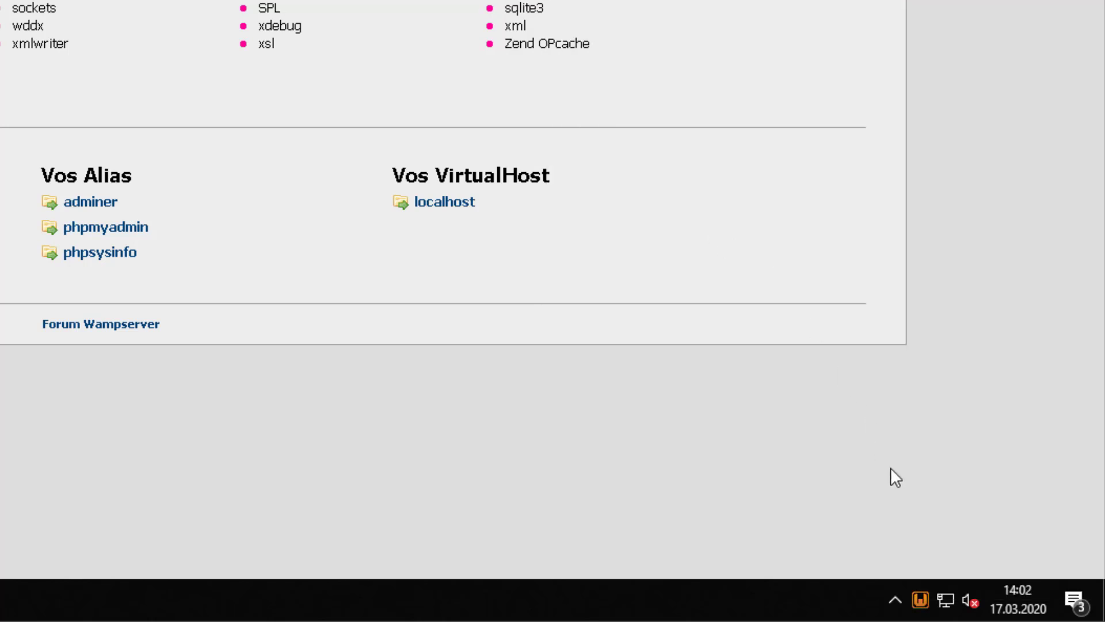
Reopen the Wamp tray menu to check which database server is now default, then dismiss it.
{"action": "mouse_move", "coordinate": [920, 600]}
{"action": "right_click", "coordinate": [924, 593]}
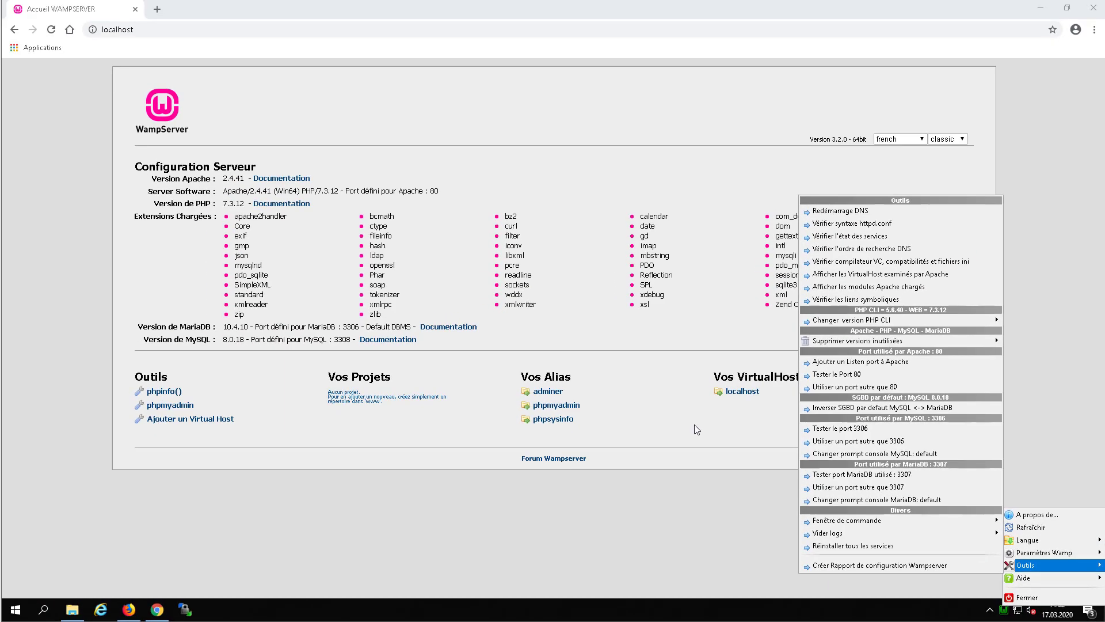
{"action": "left_click", "coordinate": [648, 423]}
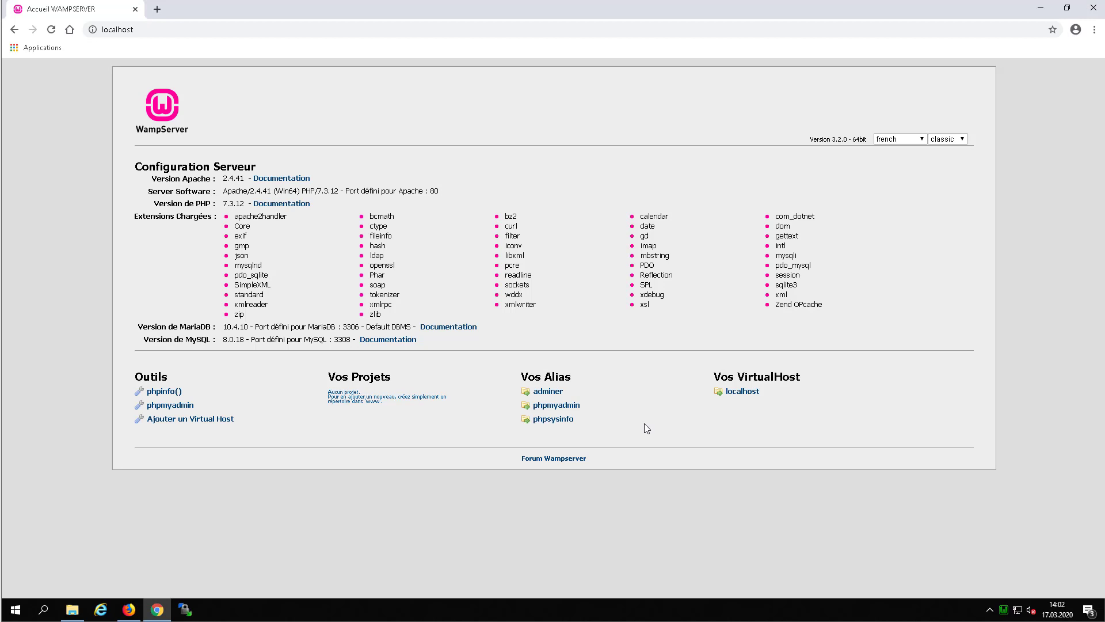
Open phpMyAdmin from the localhost page and log in as root with an empty password.
{"action": "left_click", "coordinate": [550, 405]}
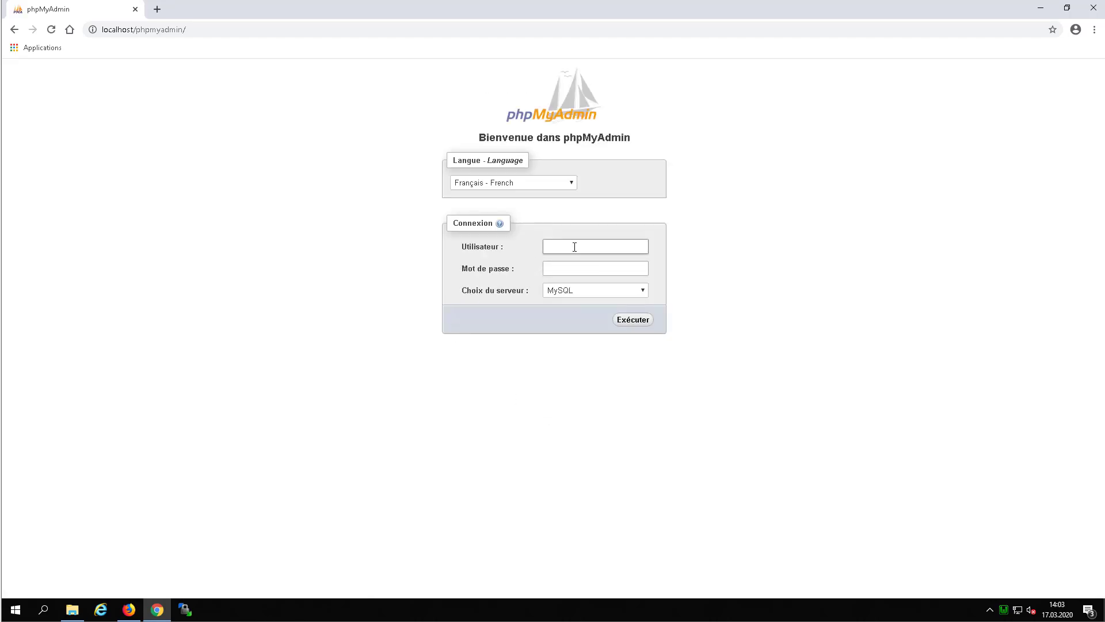
{"action": "type", "text": "root"}
{"action": "left_click", "coordinate": [628, 321]}
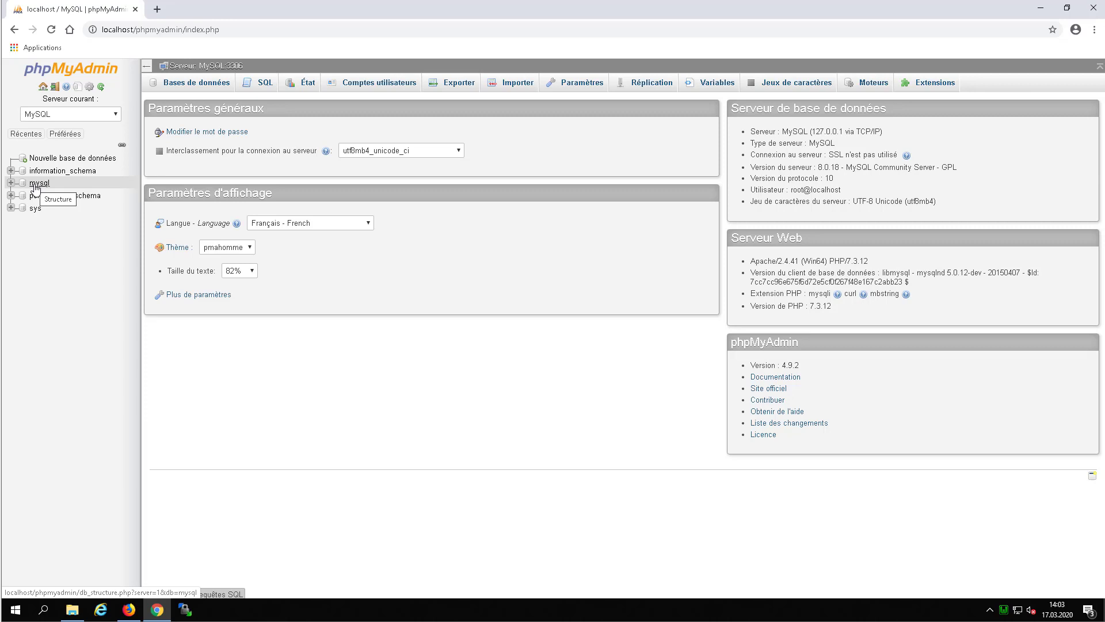
Open the mysql database's user table, view the Privilèges list, and edit root@localhost's privileges.
{"action": "left_click", "coordinate": [34, 184]}
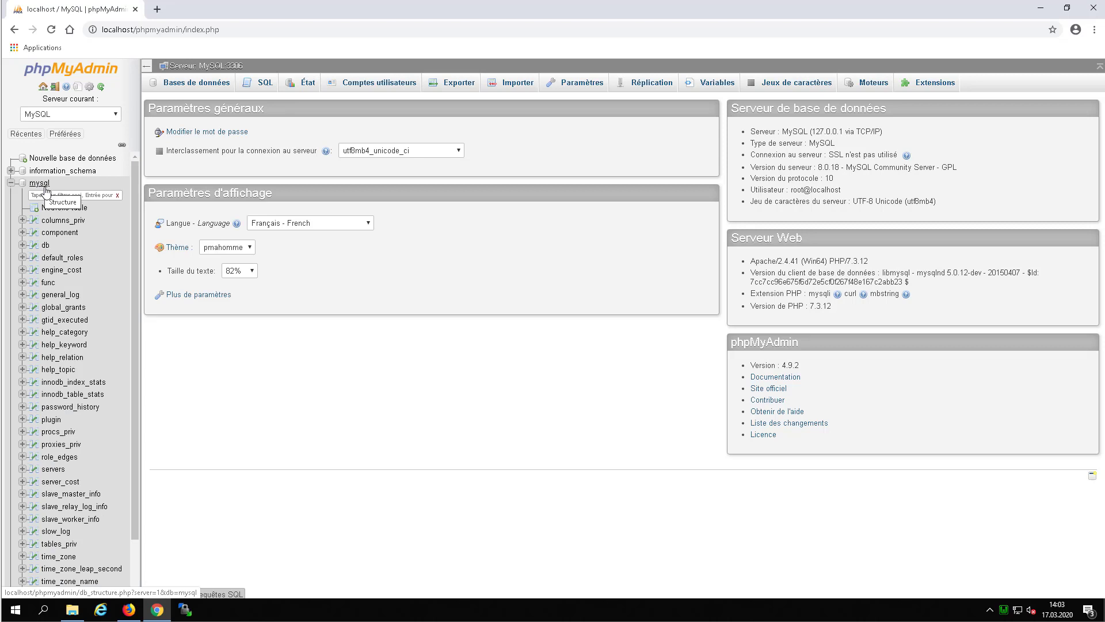
{"action": "scroll", "coordinate": [45, 190], "scroll_direction": "down", "scroll_amount": 1}
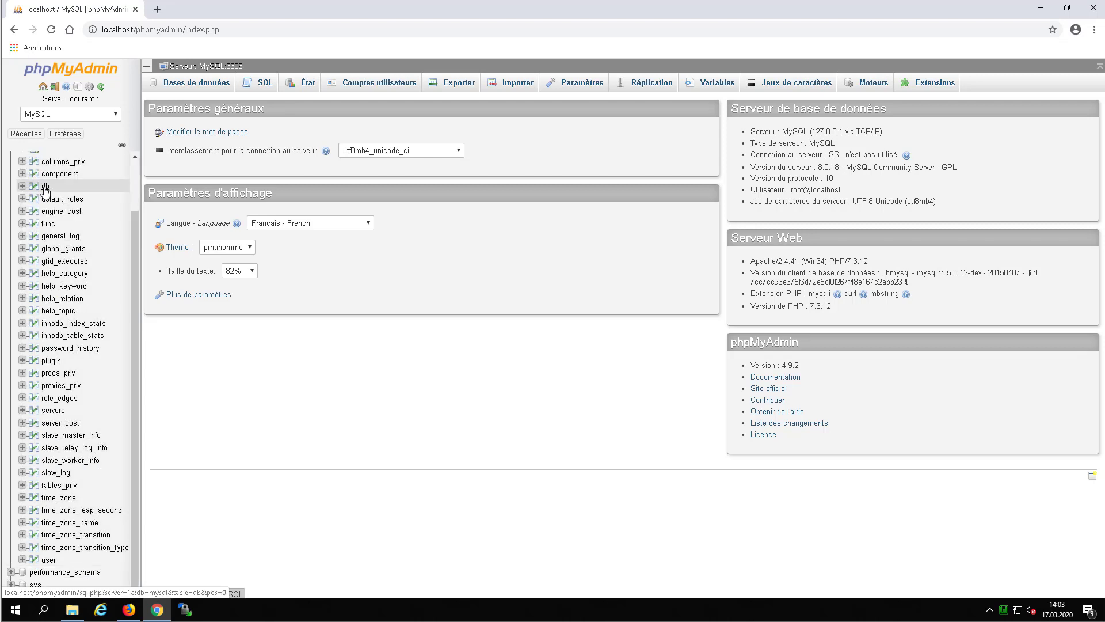
{"action": "left_click", "coordinate": [49, 561]}
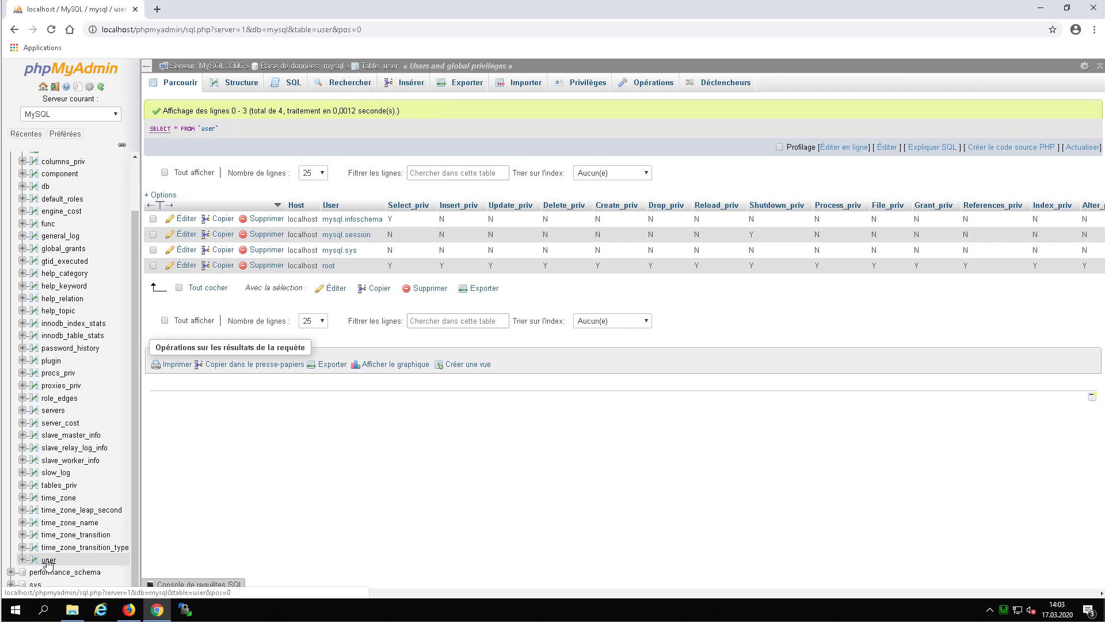
{"action": "left_click", "coordinate": [595, 85]}
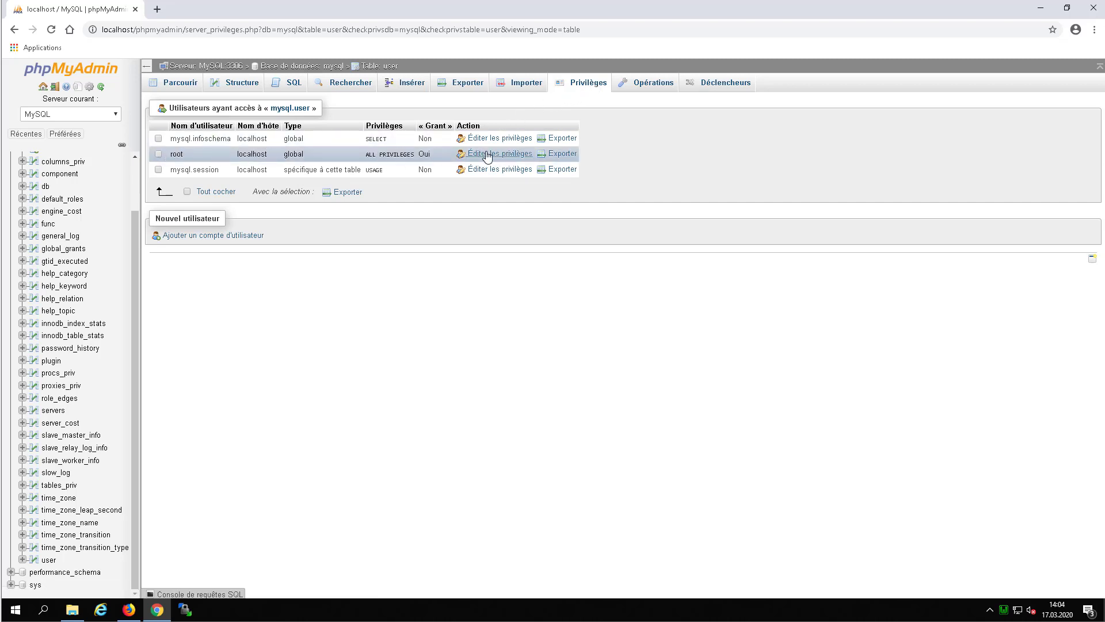
{"action": "left_click", "coordinate": [489, 155]}
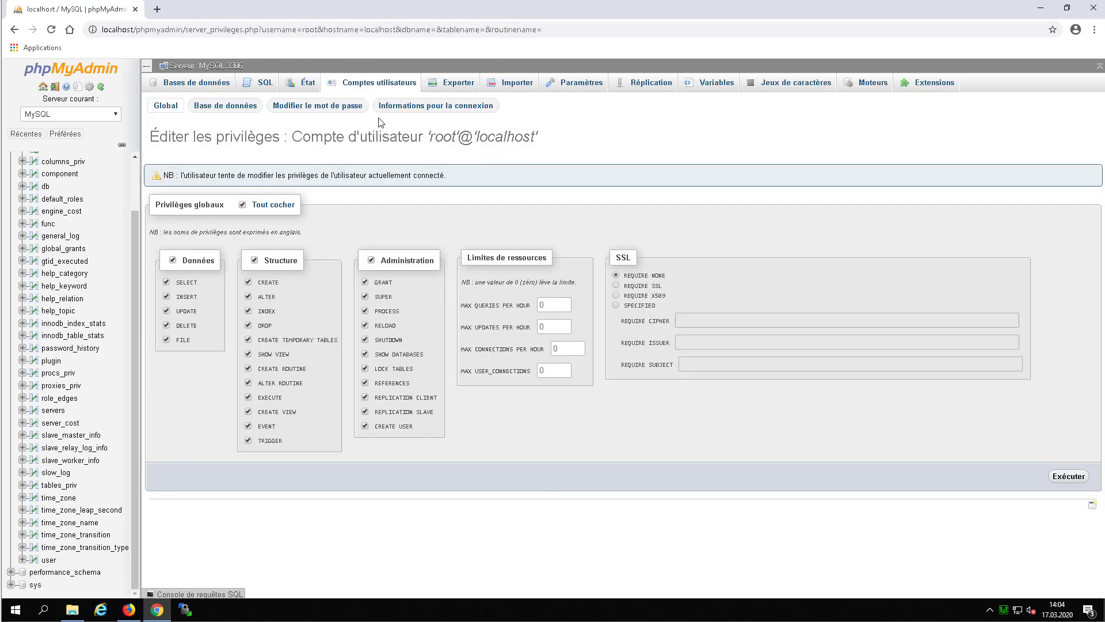
Set a new root password, entered twice and applied, then log out of phpMyAdmin.
{"action": "left_click", "coordinate": [336, 111]}
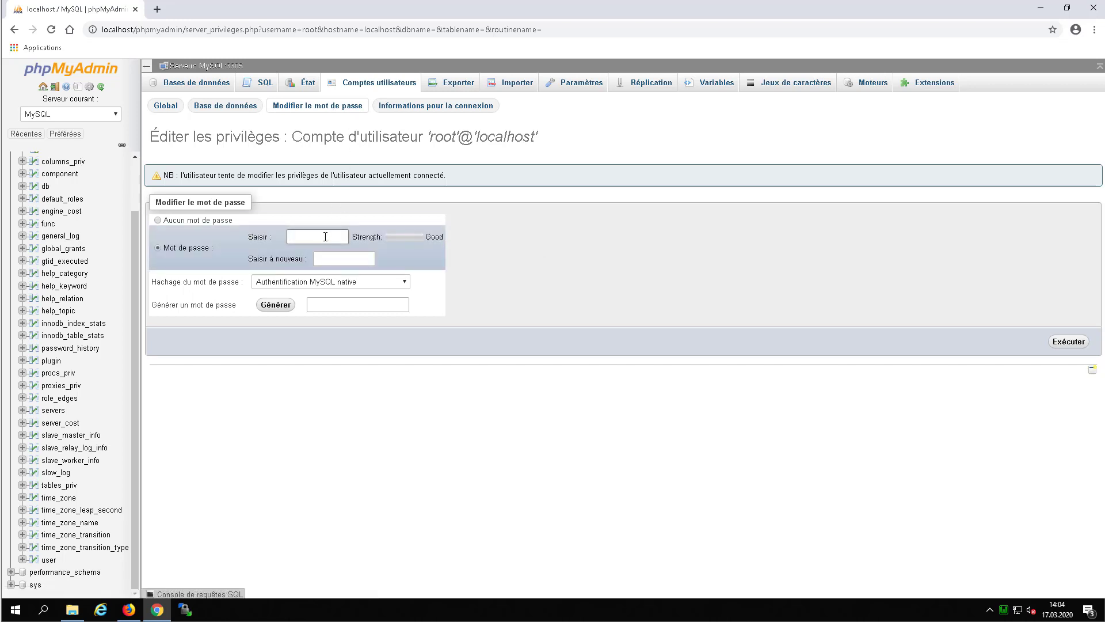
{"action": "type", "text": "ro"}
{"action": "type", "text": "•"}
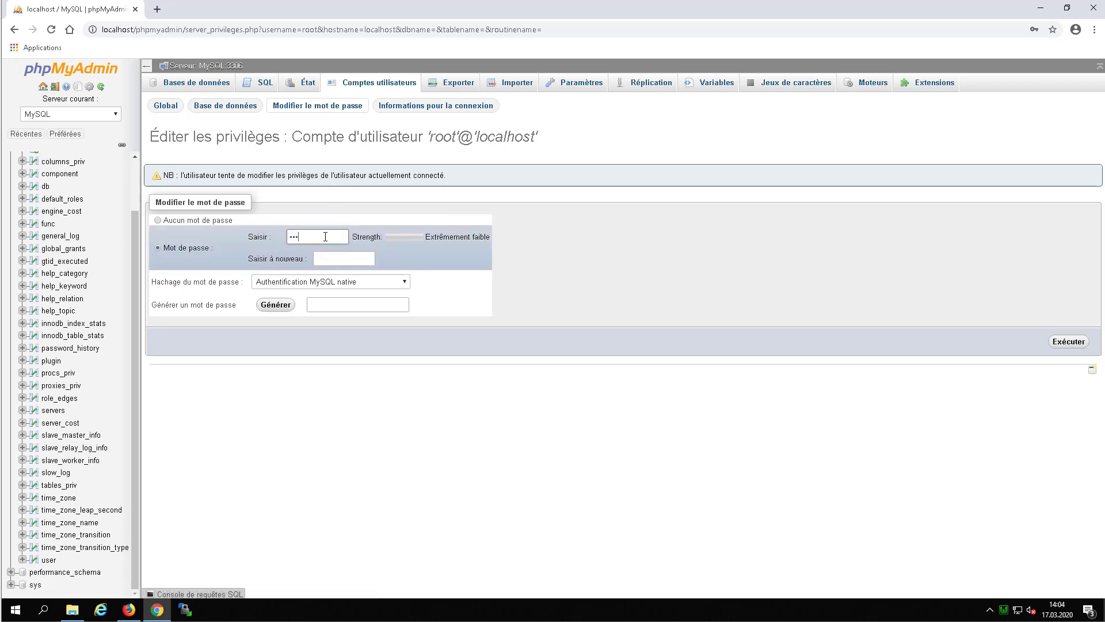
{"action": "type", "text": "••"}
{"action": "left_click", "coordinate": [359, 253]}
{"action": "type", "text": "root12"}
{"action": "left_click", "coordinate": [1078, 342]}
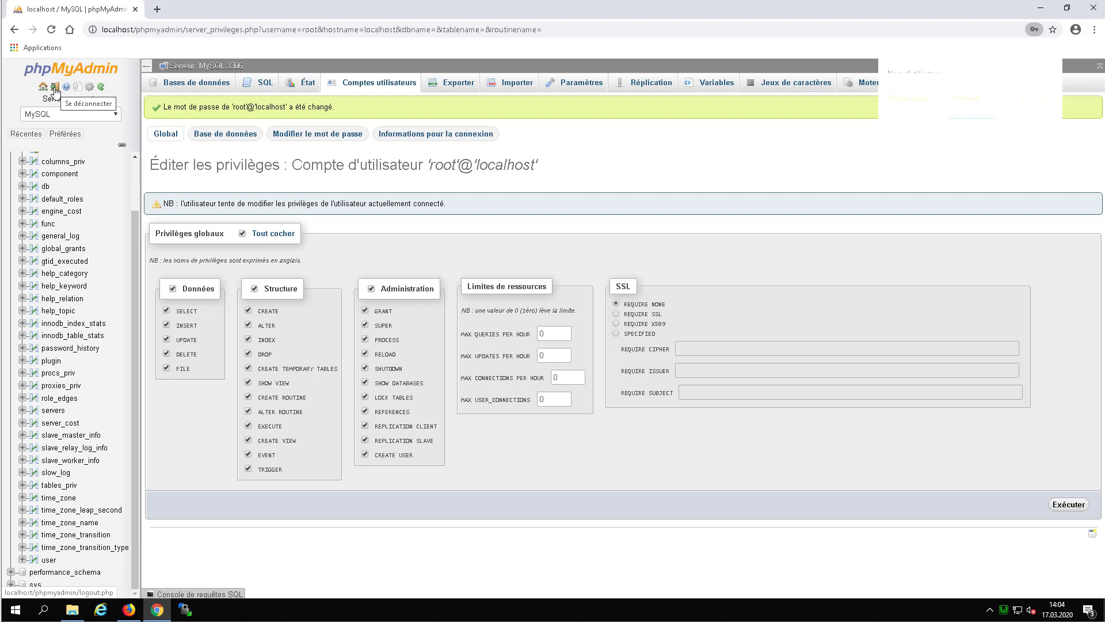
{"action": "left_click", "coordinate": [55, 89]}
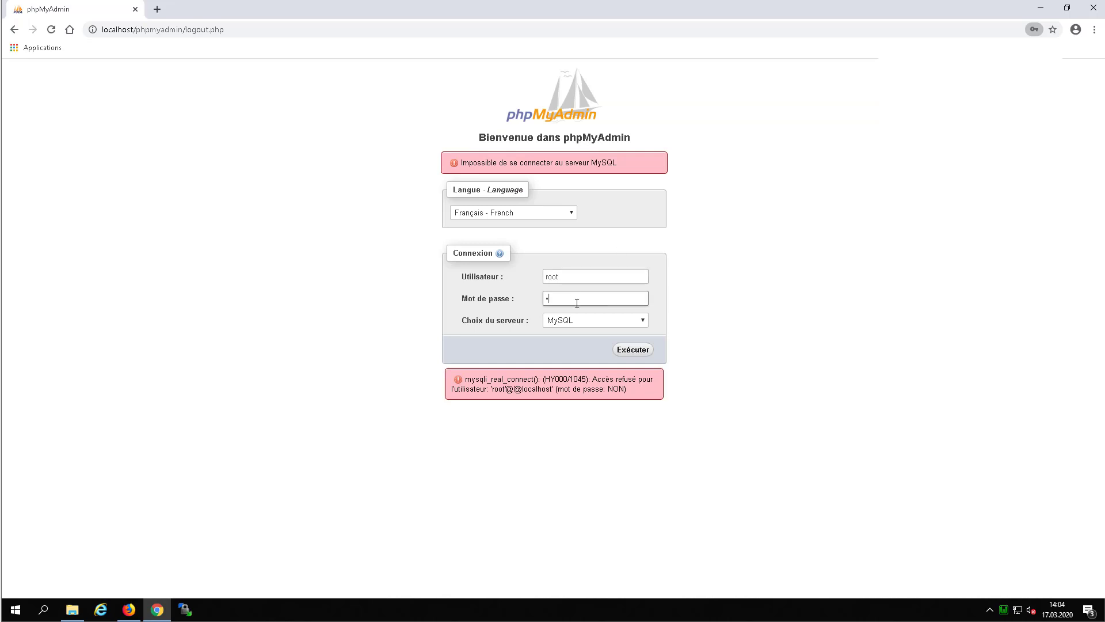
Sign back in to phpMyAdmin as root with the new password.
{"action": "type", "text": "oot12"}
{"action": "left_click", "coordinate": [629, 357]}
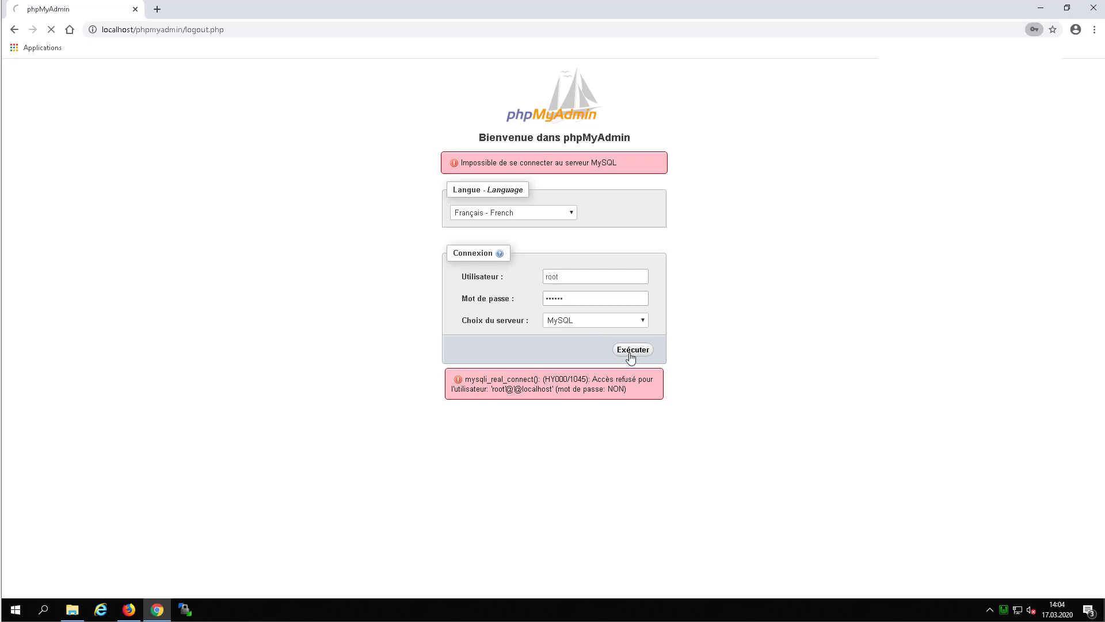